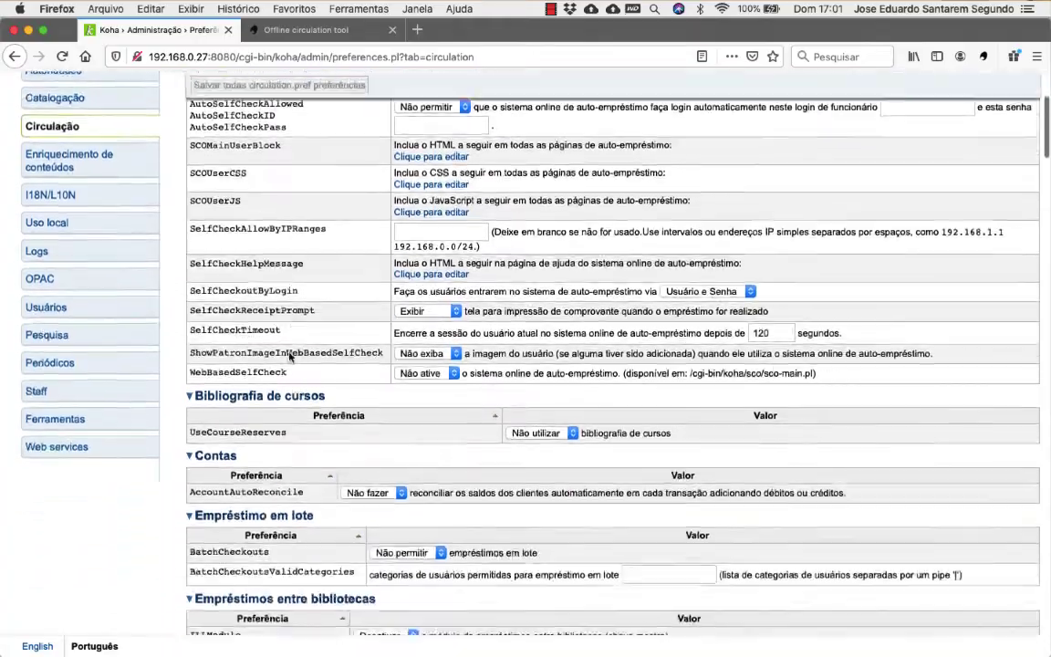
Skim the circulation preferences from Auto-empréstimo through Política de Reservas to get an overview of the available sections
{"action": "scroll", "coordinate": [289, 356], "scroll_direction": "down", "scroll_amount": 15}
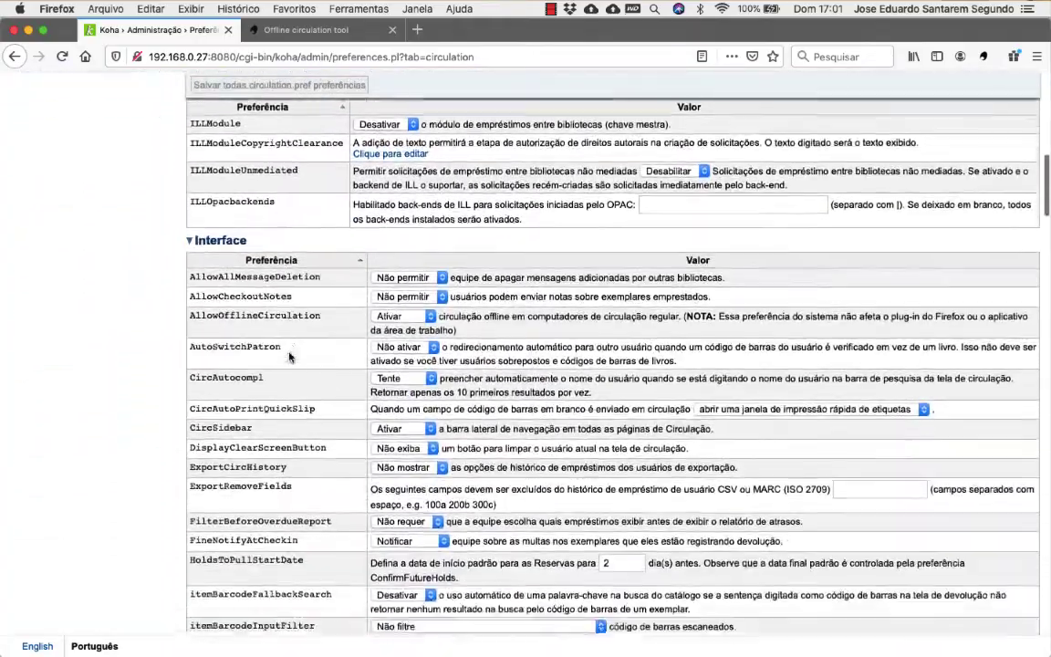
{"action": "scroll", "coordinate": [289, 358], "scroll_direction": "down", "scroll_amount": 18}
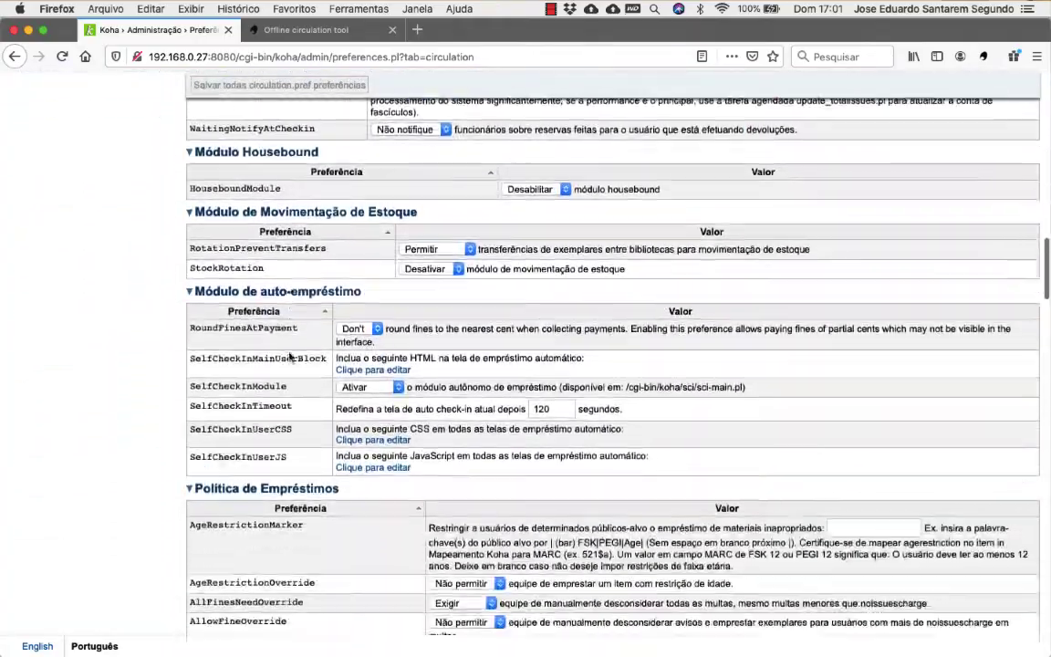
{"action": "scroll", "coordinate": [289, 356], "scroll_direction": "down", "scroll_amount": 12}
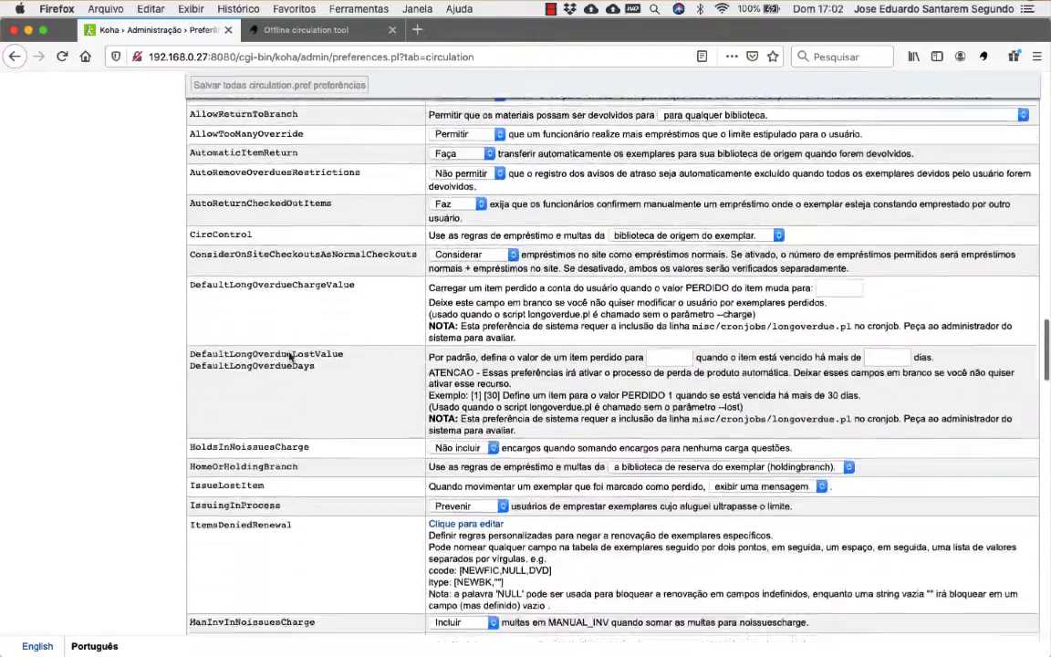
{"action": "scroll", "coordinate": [289, 355], "scroll_direction": "down", "scroll_amount": 5}
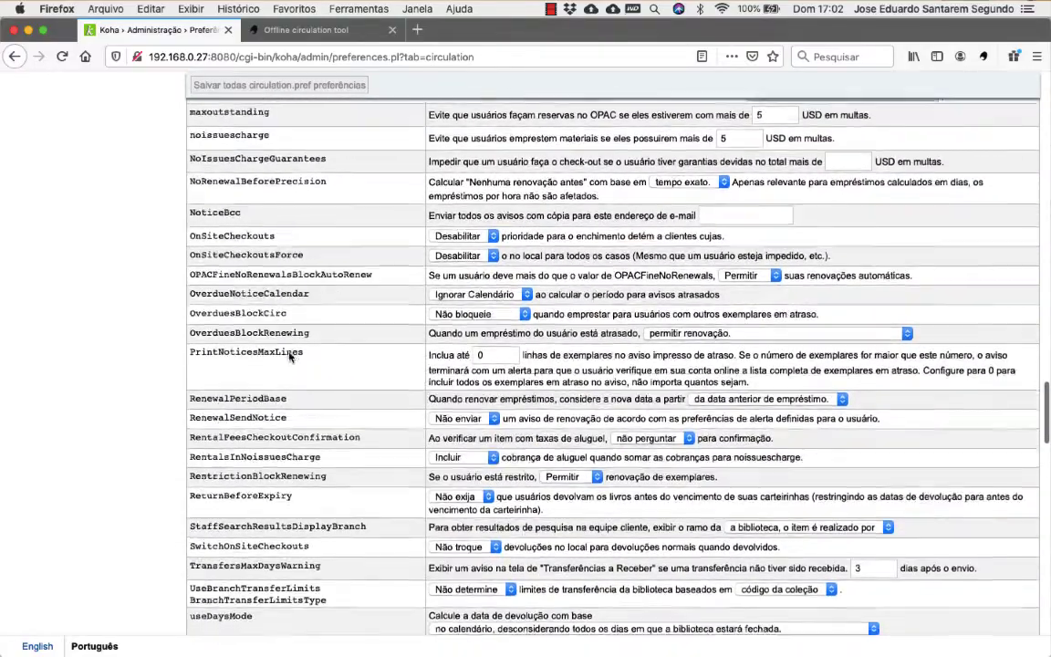
{"action": "scroll", "coordinate": [289, 355], "scroll_direction": "down", "scroll_amount": 7}
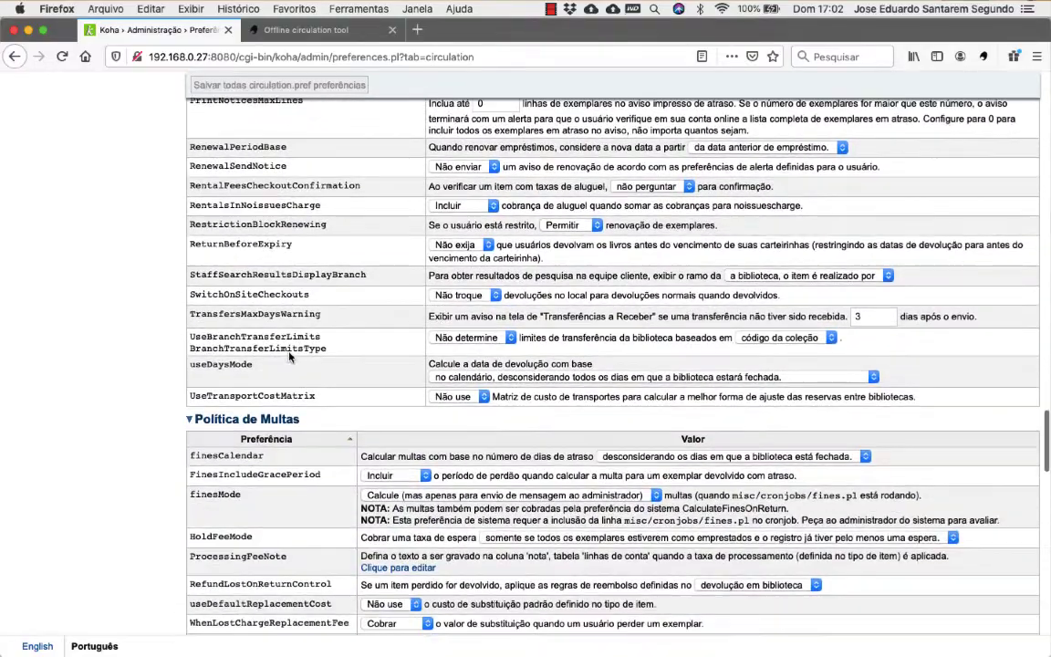
{"action": "scroll", "coordinate": [289, 355], "scroll_direction": "down", "scroll_amount": 5}
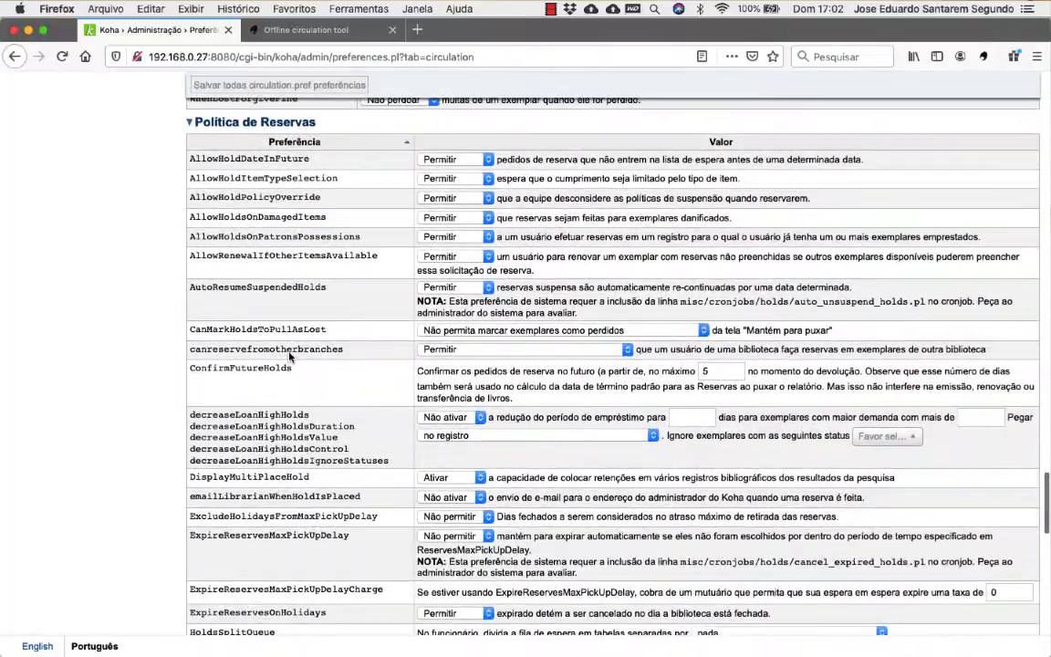
{"action": "scroll", "coordinate": [289, 356], "scroll_direction": "up", "scroll_amount": 20}
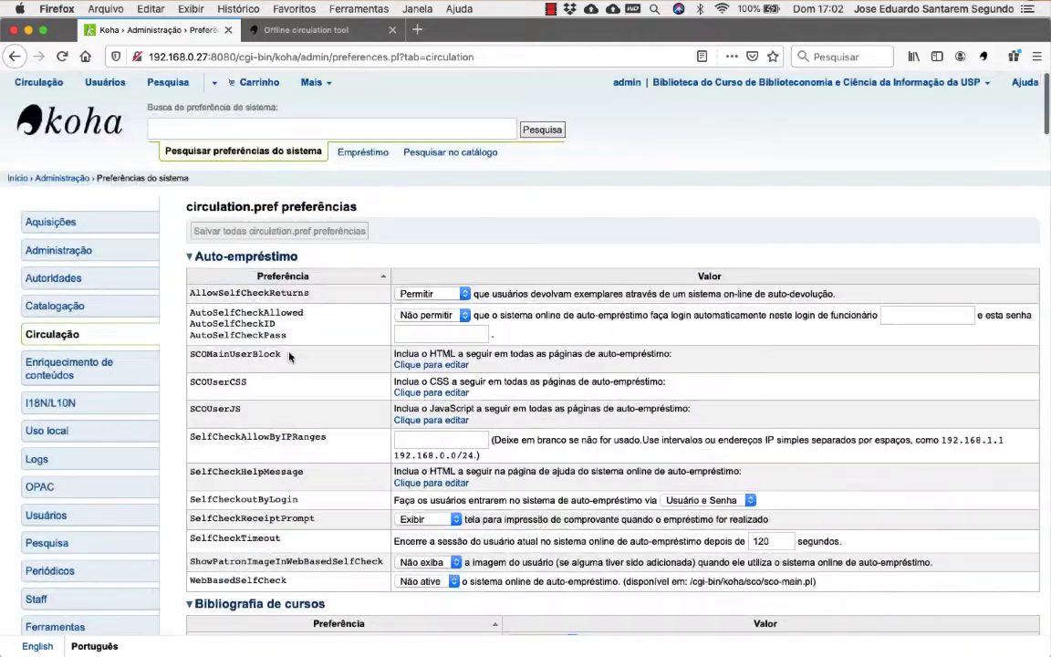
Review the circulation preferences section by section, covering self-checkout, course reserves, batch and interlibrary loans, interface, loan policy, fines and holds
{"action": "scroll", "coordinate": [290, 356], "scroll_direction": "down", "scroll_amount": 1}
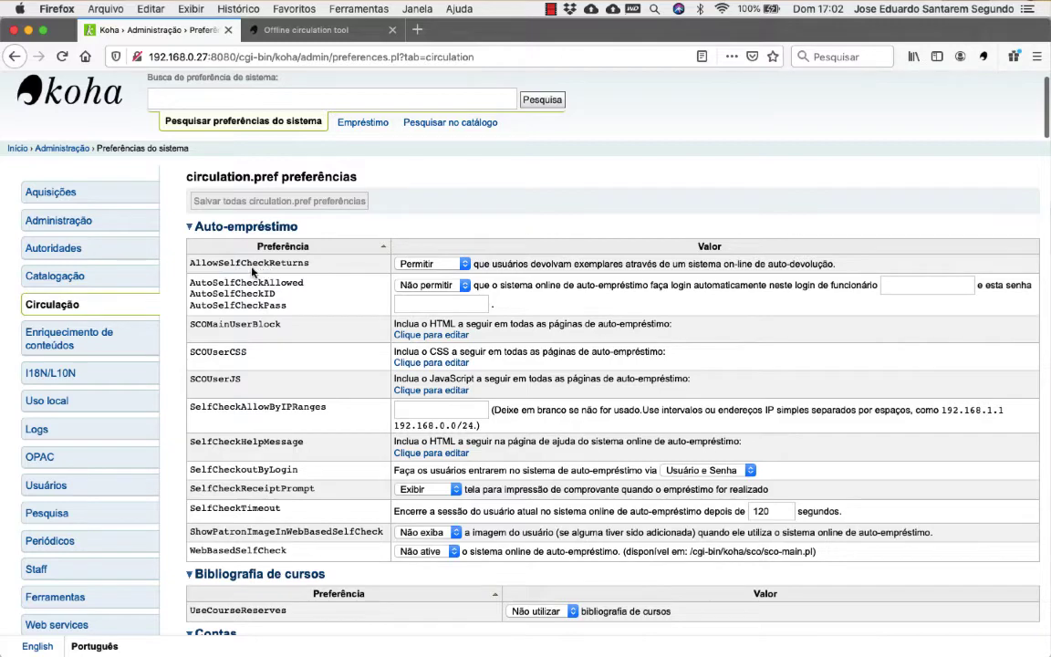
{"action": "scroll", "coordinate": [235, 366], "scroll_direction": "down", "scroll_amount": 1}
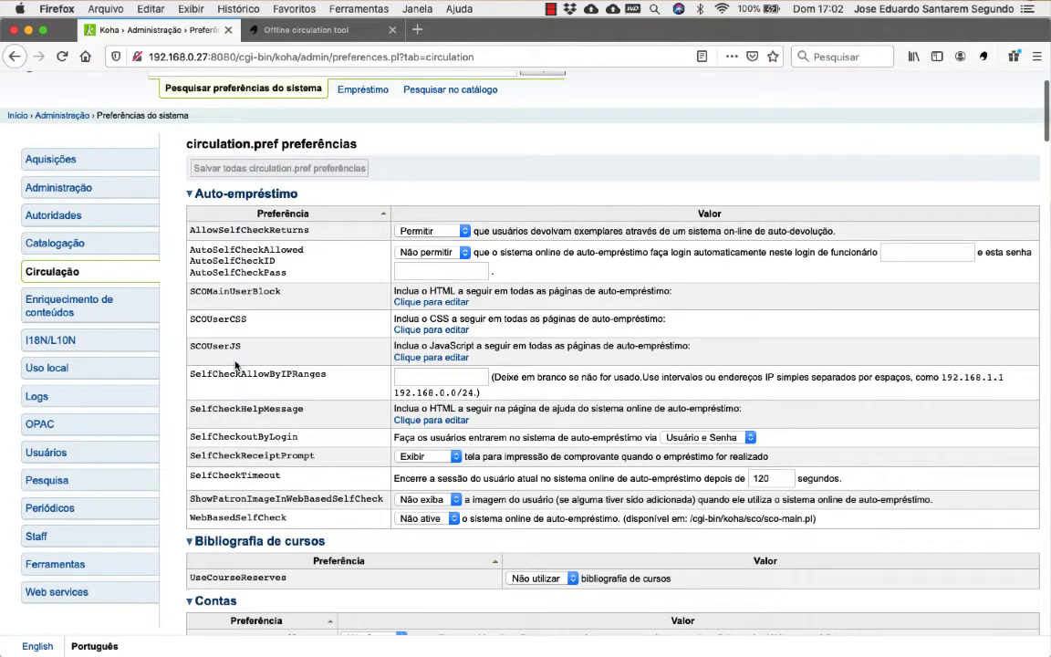
{"action": "scroll", "coordinate": [236, 365], "scroll_direction": "down", "scroll_amount": 5}
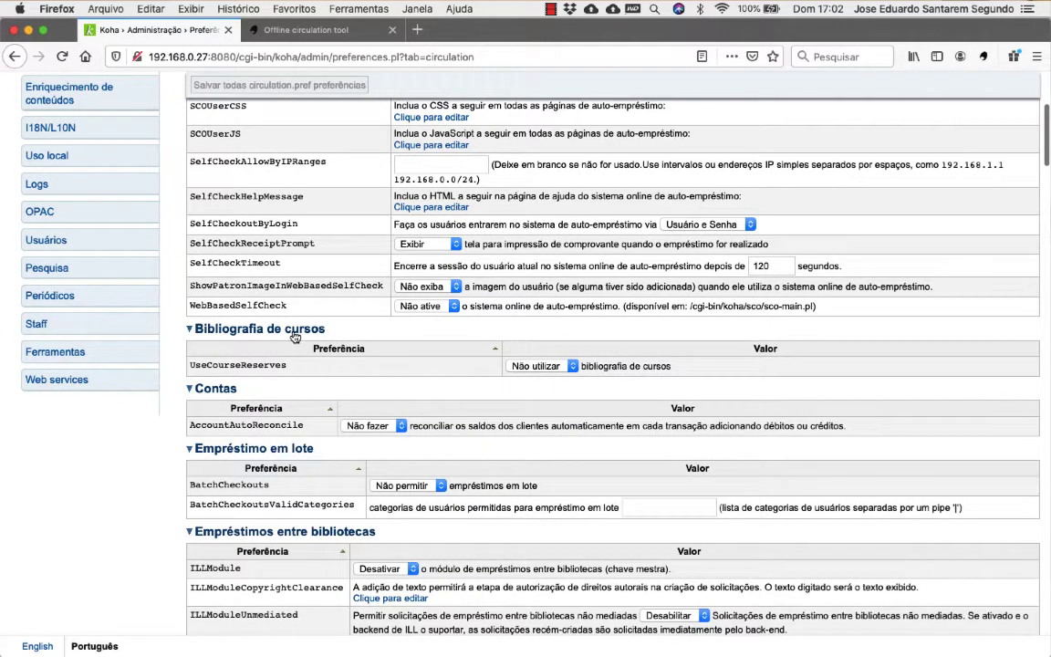
{"action": "scroll", "coordinate": [283, 365], "scroll_direction": "down", "scroll_amount": 2}
{"action": "scroll", "coordinate": [271, 389], "scroll_direction": "down", "scroll_amount": 2}
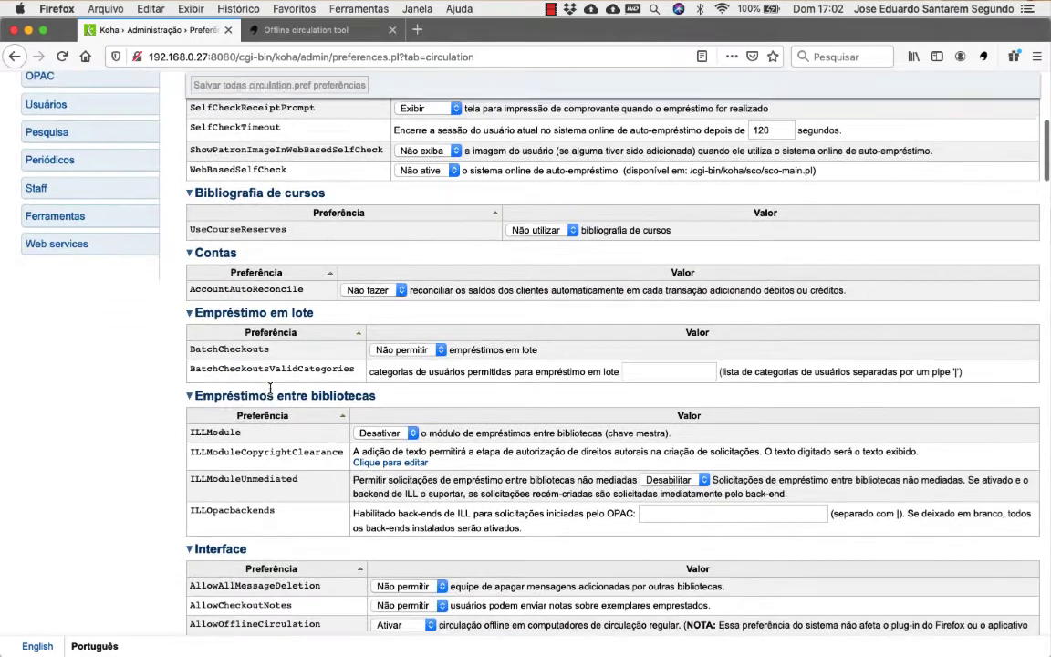
{"action": "scroll", "coordinate": [270, 393], "scroll_direction": "down", "scroll_amount": 5}
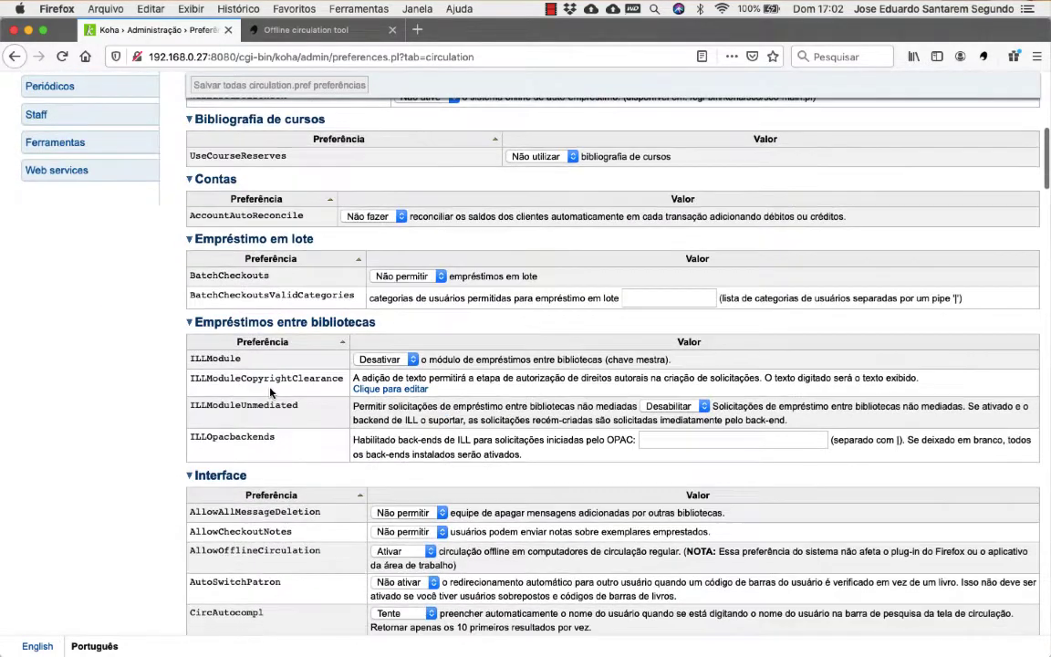
{"action": "scroll", "coordinate": [270, 392], "scroll_direction": "down", "scroll_amount": 4}
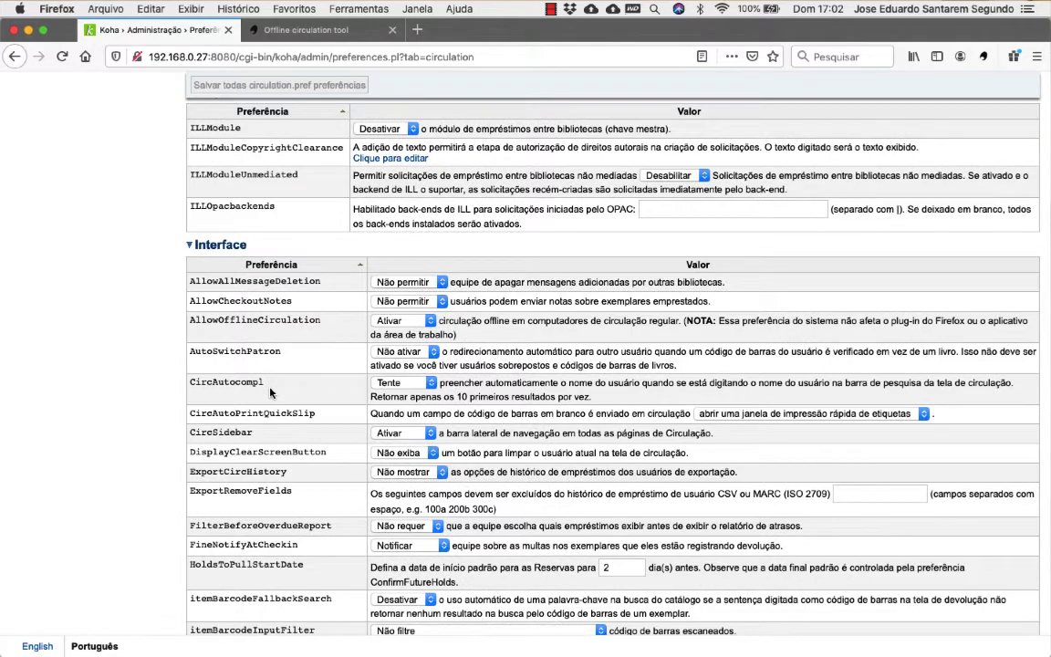
{"action": "scroll", "coordinate": [270, 392], "scroll_direction": "down", "scroll_amount": 8}
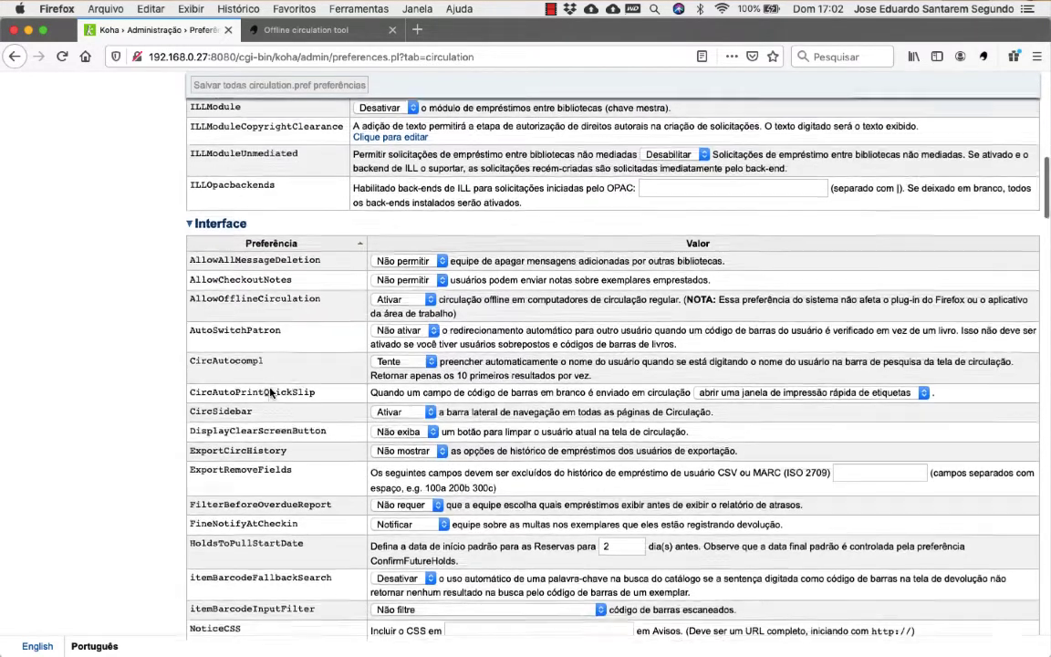
{"action": "scroll", "coordinate": [270, 393], "scroll_direction": "down", "scroll_amount": 12}
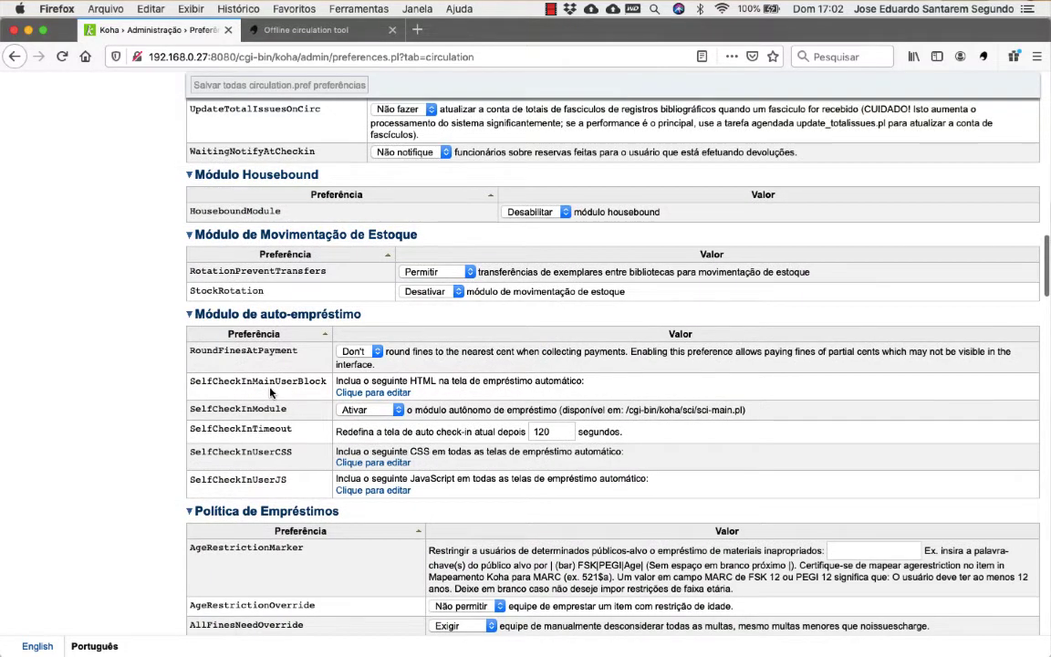
{"action": "scroll", "coordinate": [270, 392], "scroll_direction": "down", "scroll_amount": 9}
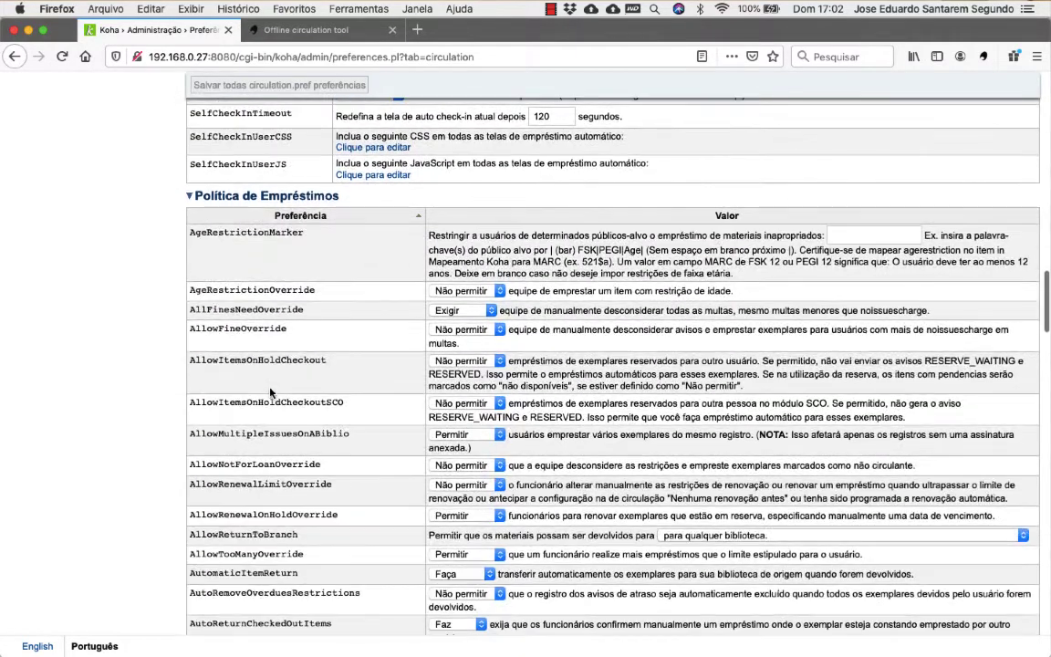
{"action": "scroll", "coordinate": [270, 392], "scroll_direction": "down", "scroll_amount": 20}
{"action": "scroll", "coordinate": [270, 392], "scroll_direction": "down", "scroll_amount": 20}
{"action": "scroll", "coordinate": [270, 393], "scroll_direction": "up", "scroll_amount": 2}
{"action": "scroll", "coordinate": [270, 393], "scroll_direction": "down", "scroll_amount": 12}
{"action": "scroll", "coordinate": [271, 392], "scroll_direction": "down", "scroll_amount": 4}
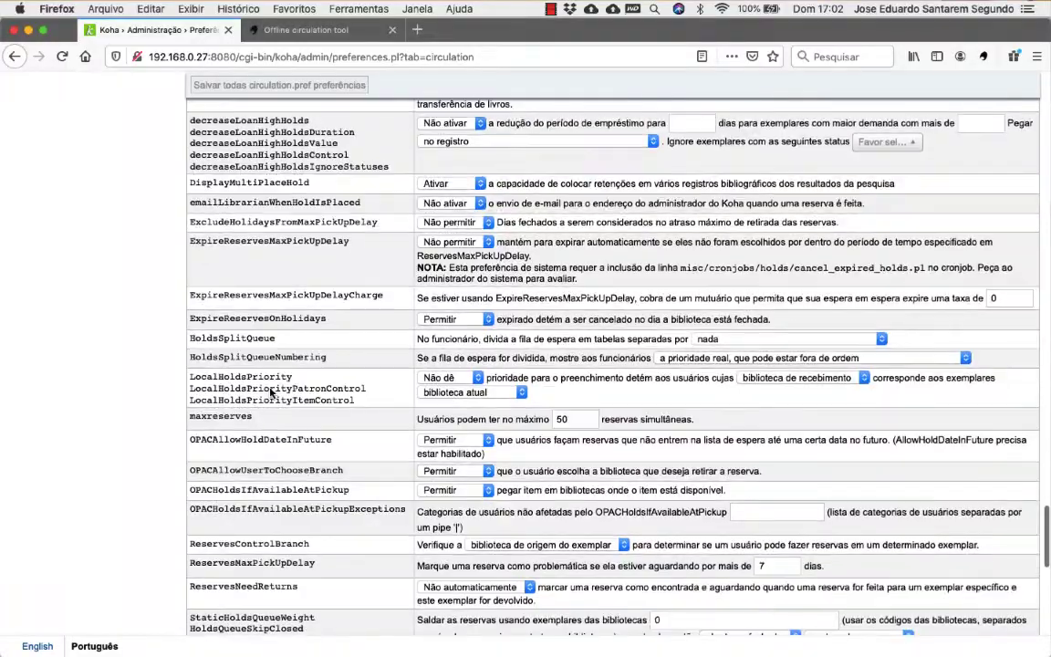
{"action": "scroll", "coordinate": [270, 393], "scroll_direction": "up", "scroll_amount": 20}
{"action": "scroll", "coordinate": [270, 392], "scroll_direction": "up", "scroll_amount": 20}
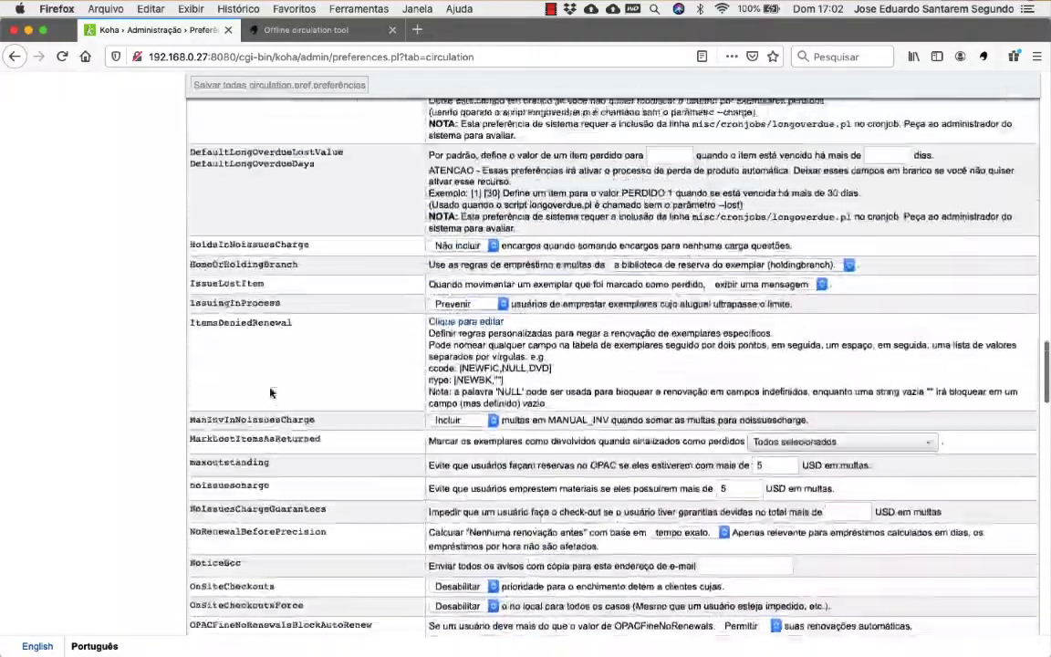
{"action": "scroll", "coordinate": [270, 392], "scroll_direction": "up", "scroll_amount": 20}
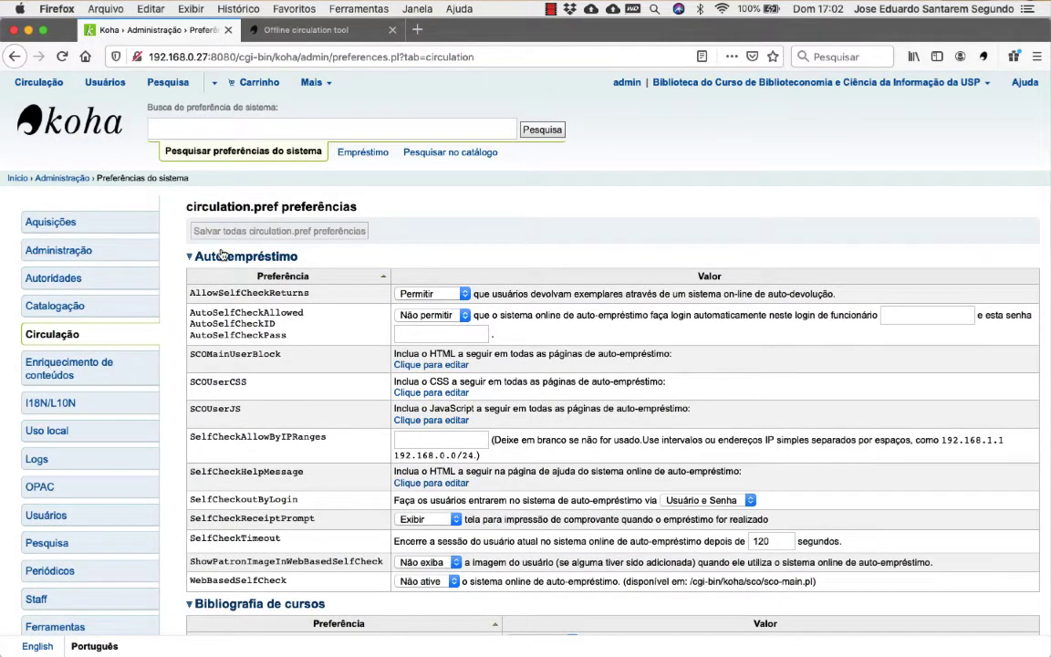
Go from the Koha home page to Administração do Koha and open Regras de circulação e multas
{"action": "left_click", "coordinate": [89, 130]}
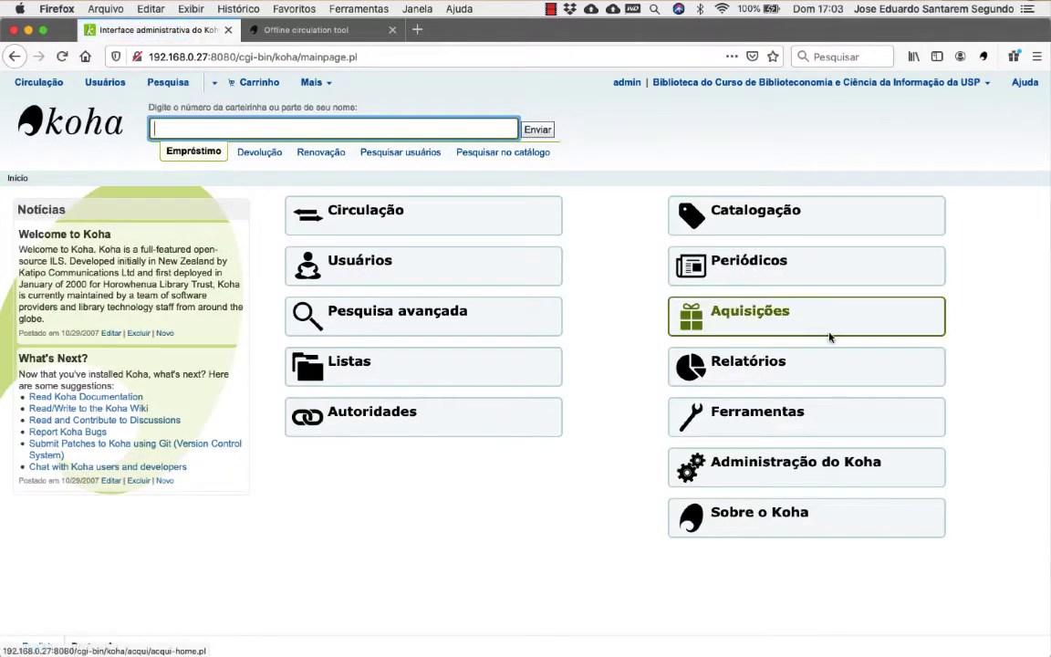
{"action": "left_click", "coordinate": [757, 469]}
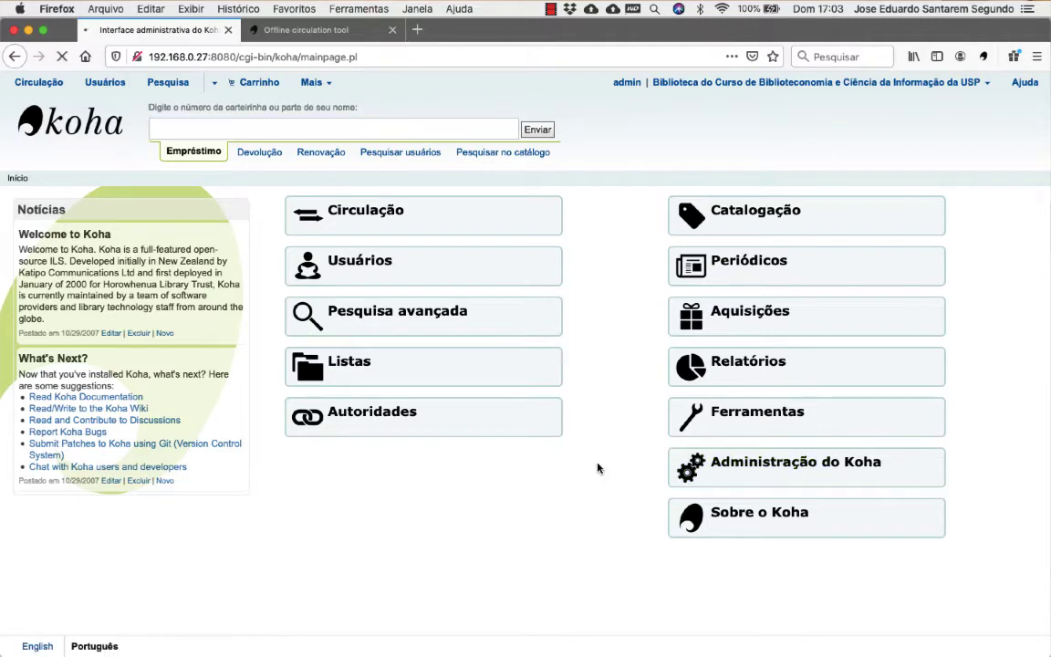
{"action": "scroll", "coordinate": [313, 536], "scroll_direction": "down", "scroll_amount": 3}
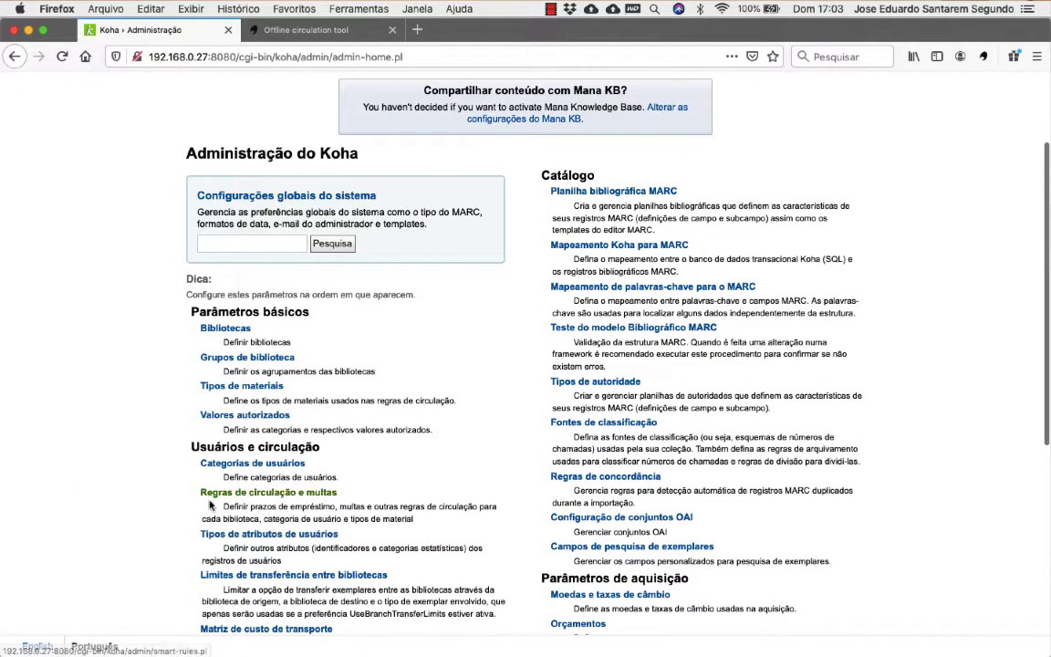
{"action": "scroll", "coordinate": [228, 436], "scroll_direction": "down", "scroll_amount": 1}
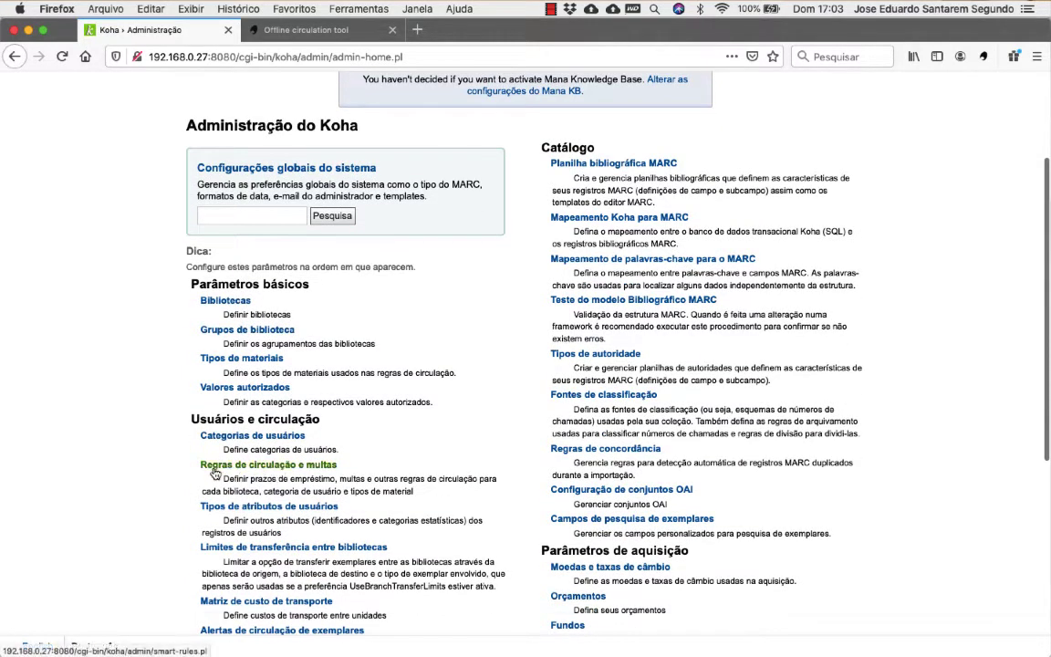
{"action": "left_click", "coordinate": [276, 470]}
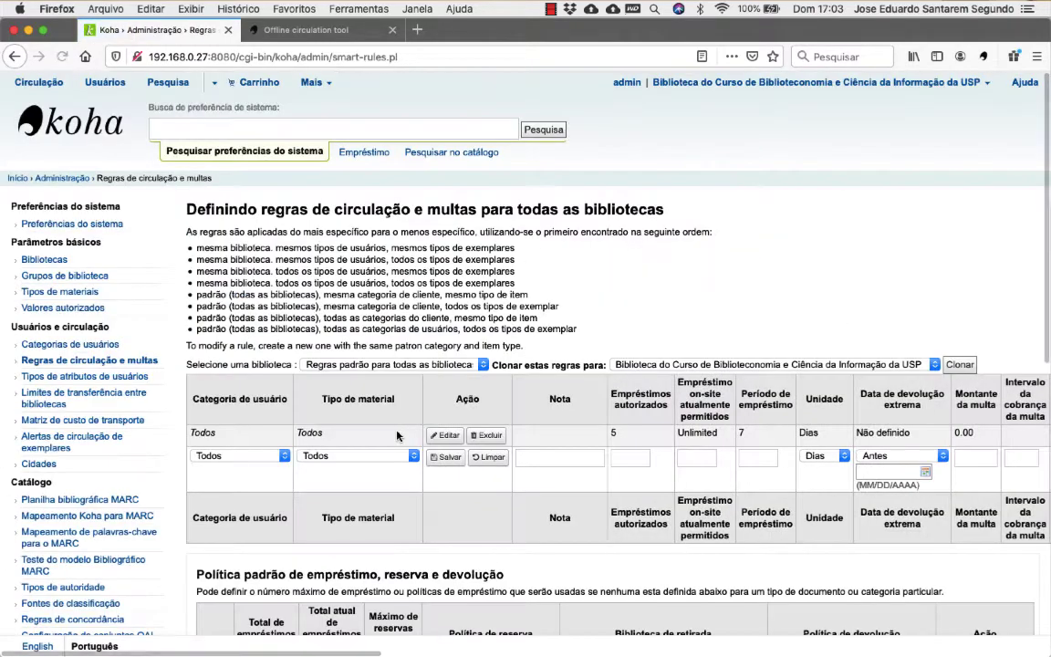
Look over the circulation rules table and the default loan, hold, return and user category policies on the rules page
{"action": "scroll", "coordinate": [397, 436], "scroll_direction": "down", "scroll_amount": 1}
{"action": "scroll", "coordinate": [397, 436], "scroll_direction": "down", "scroll_amount": 1}
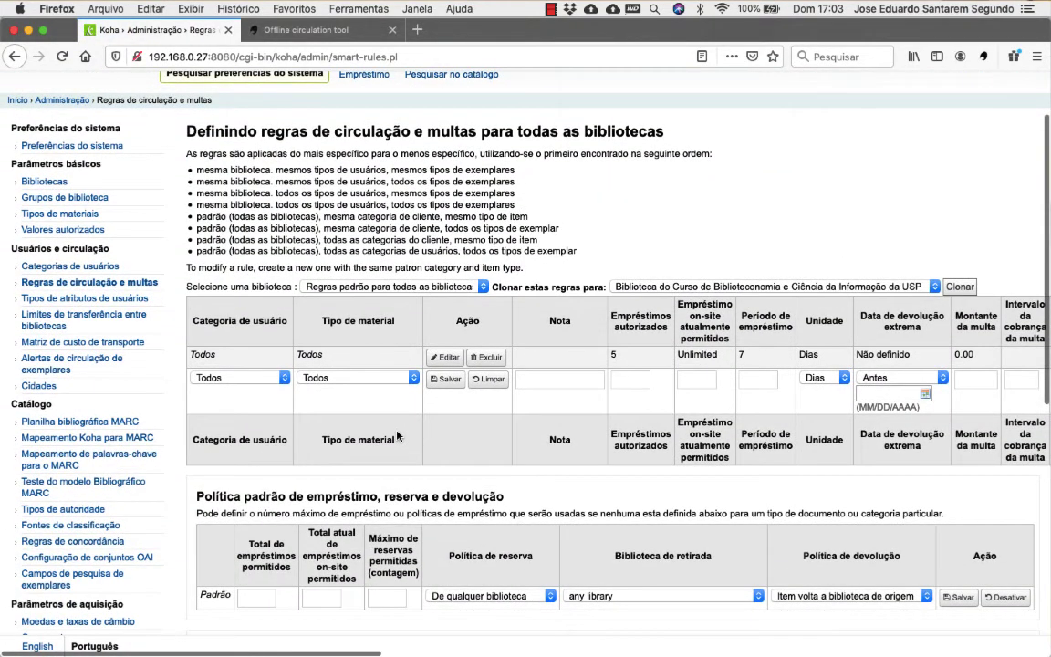
{"action": "scroll", "coordinate": [397, 436], "scroll_direction": "down", "scroll_amount": 4}
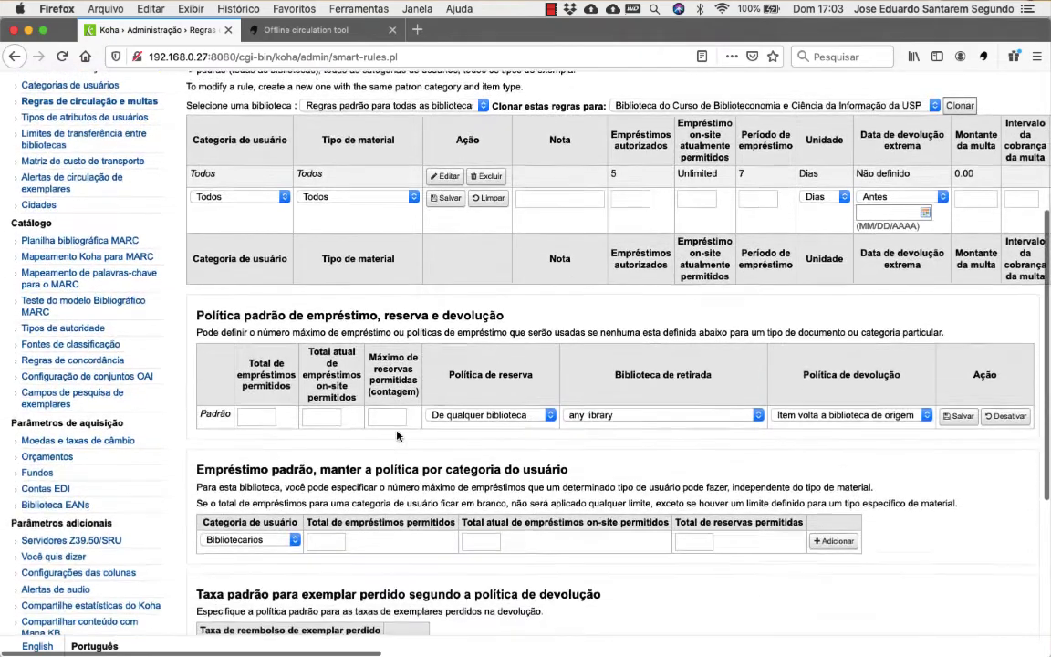
{"action": "scroll", "coordinate": [397, 436], "scroll_direction": "up", "scroll_amount": 5}
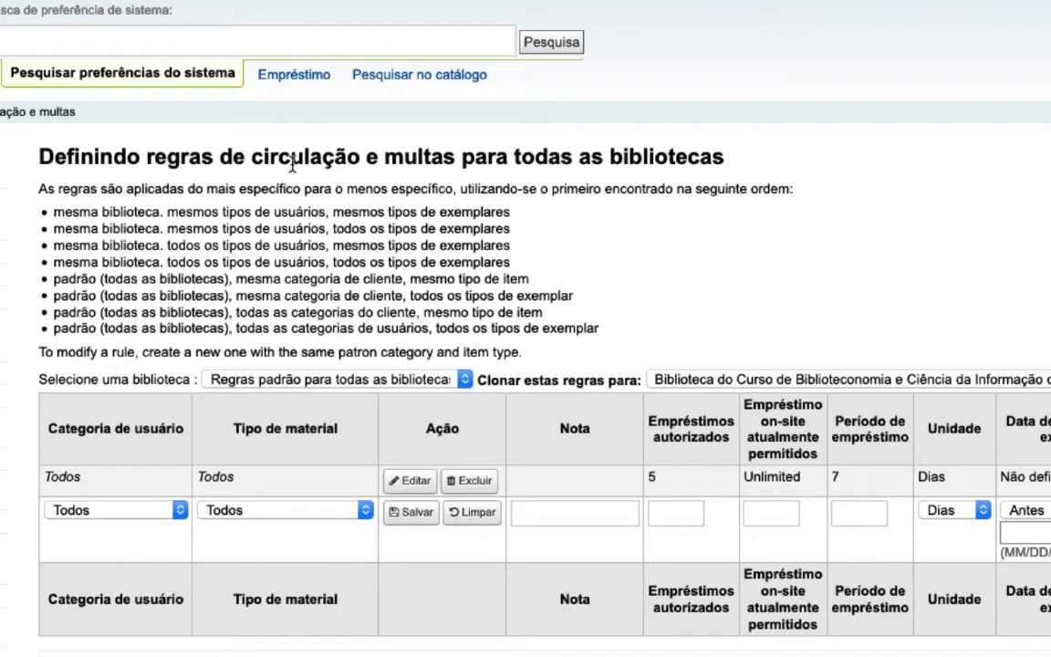
Highlight the first three entries in the rule precedence list one after another, all starting with "mesma biblioteca"
{"action": "left_click_drag", "start_coordinate": [54, 211], "coordinate": [517, 221]}
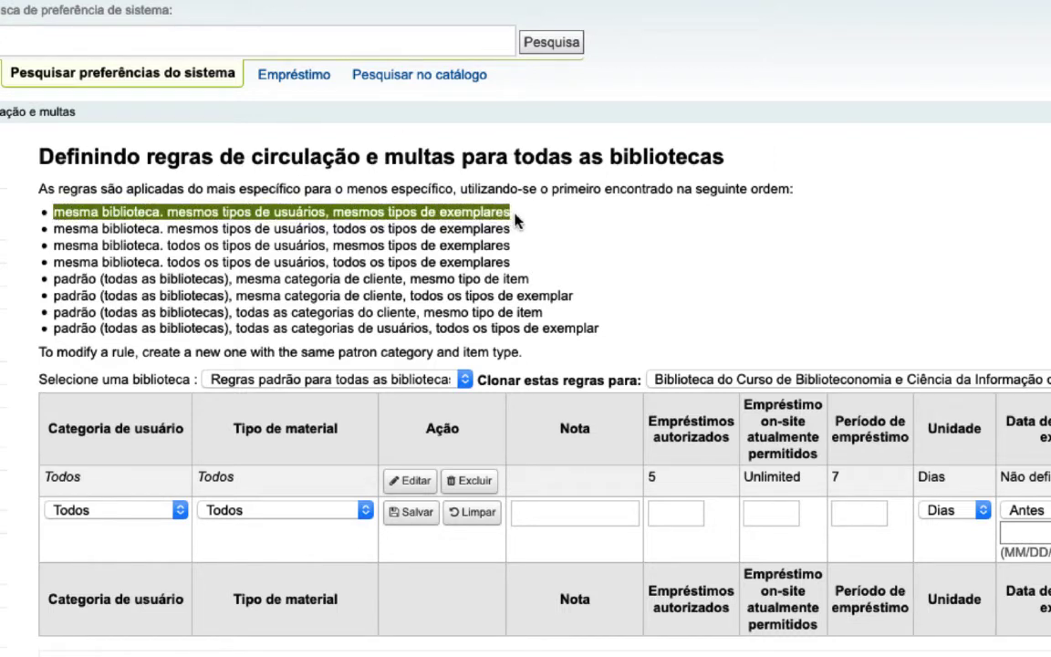
{"action": "left_click_drag", "start_coordinate": [54, 228], "coordinate": [517, 239]}
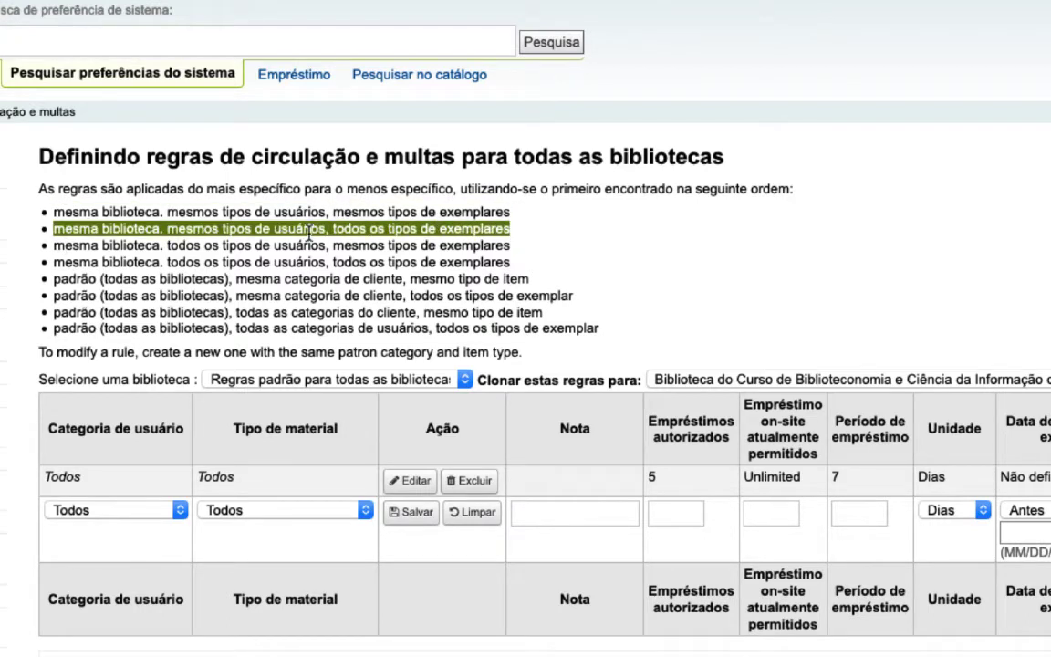
{"action": "left_click_drag", "start_coordinate": [53, 244], "coordinate": [510, 245]}
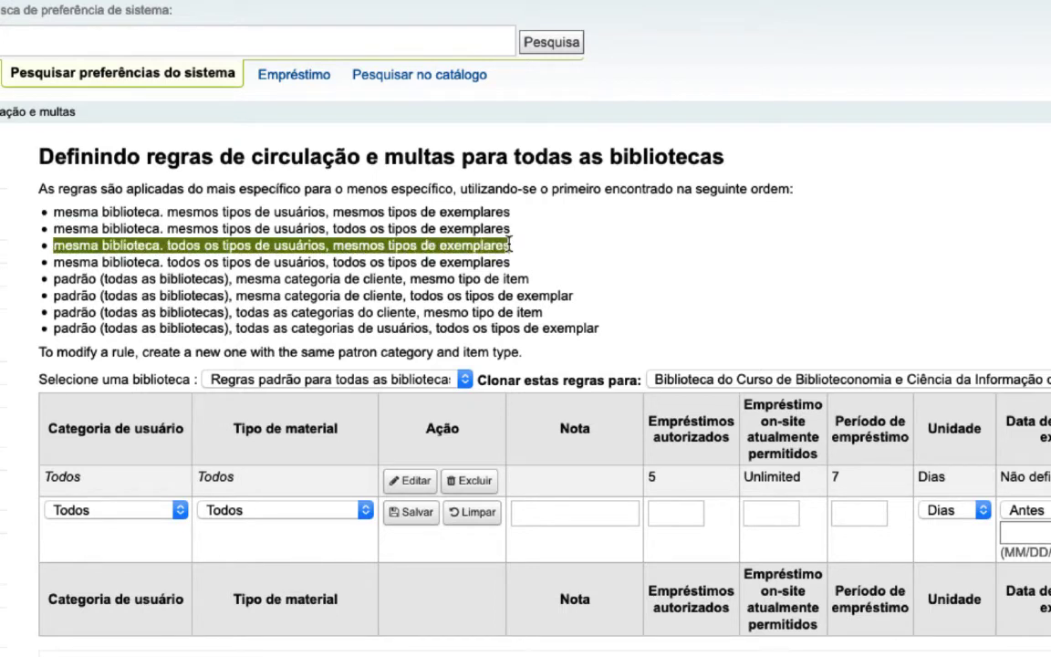
Look through the Categoria de usuário and Tipo de material options offered in the blank row of the circulation rules table
{"action": "scroll", "coordinate": [404, 345], "scroll_direction": "down", "scroll_amount": 2}
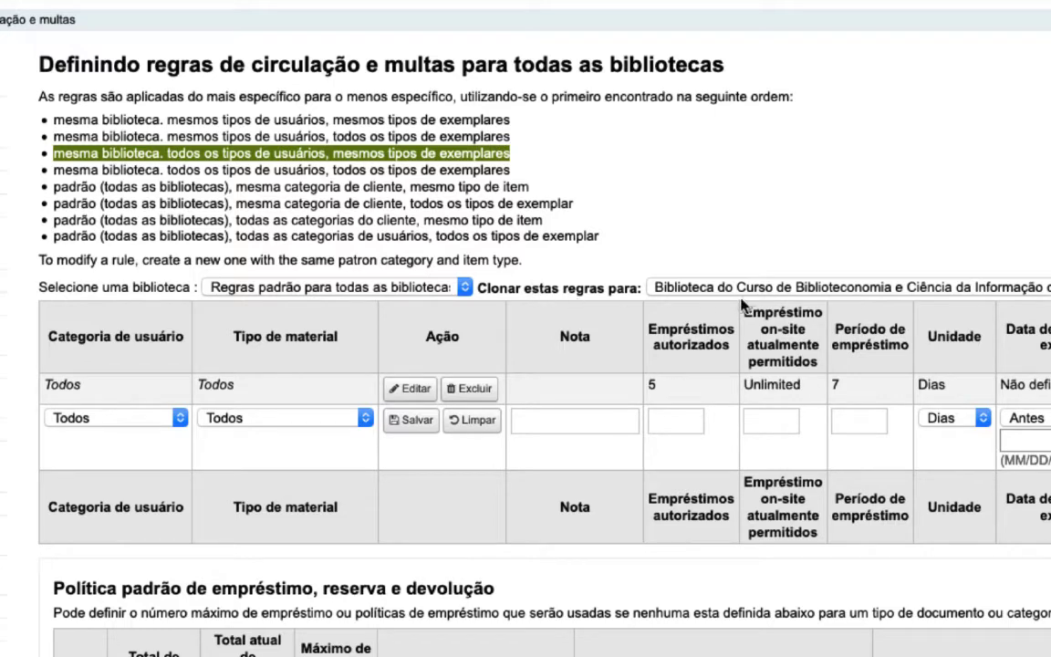
{"action": "scroll", "coordinate": [720, 353], "scroll_direction": "down", "scroll_amount": 2}
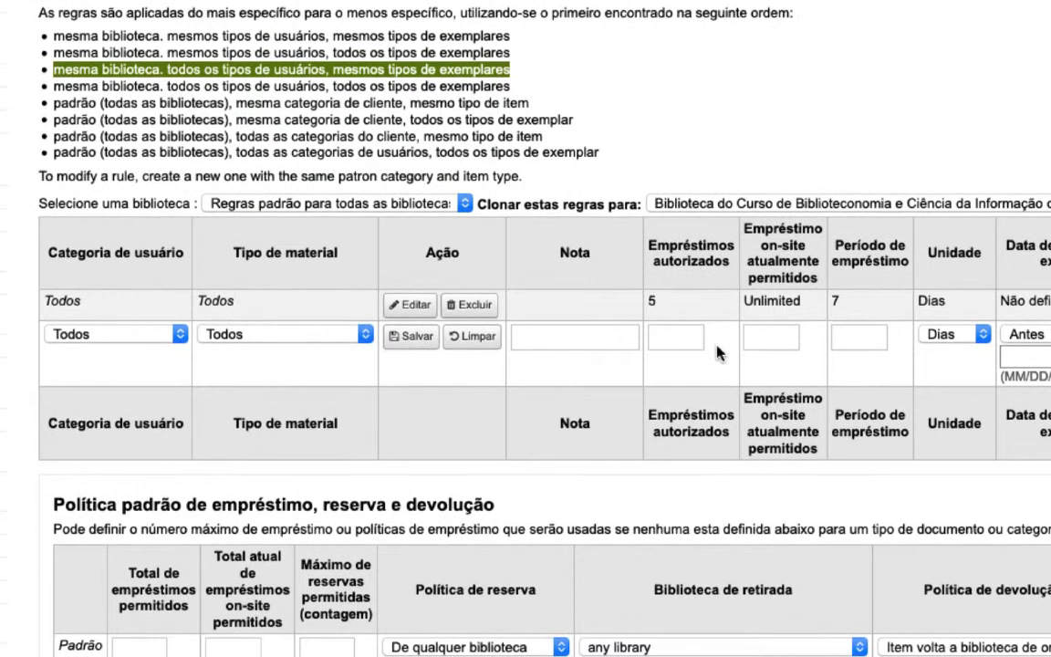
{"action": "left_click", "coordinate": [119, 336]}
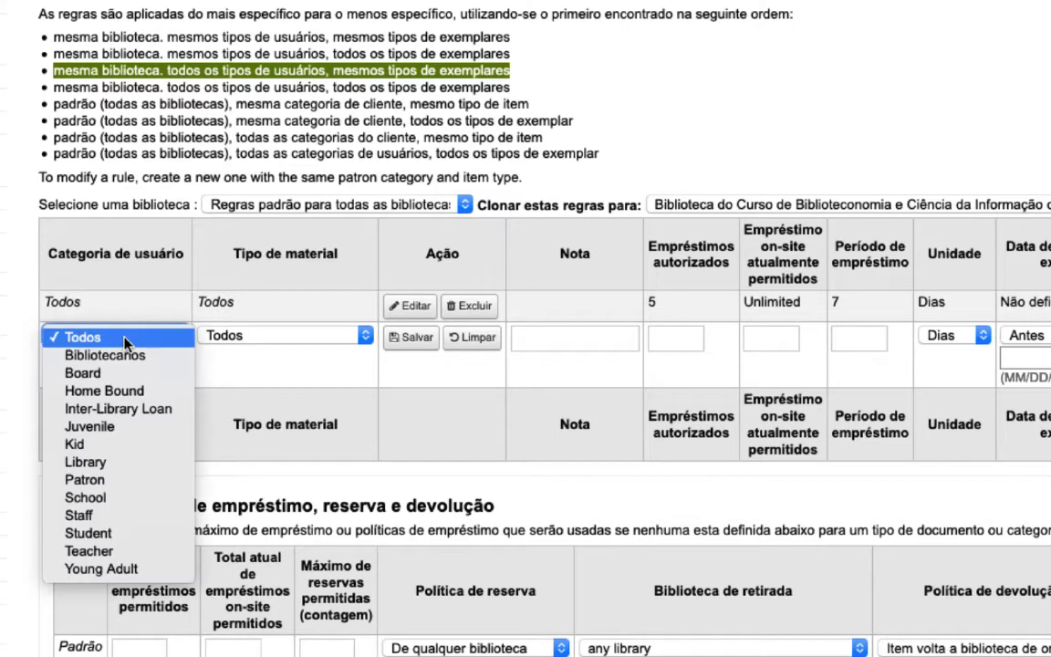
{"action": "left_click", "coordinate": [125, 340]}
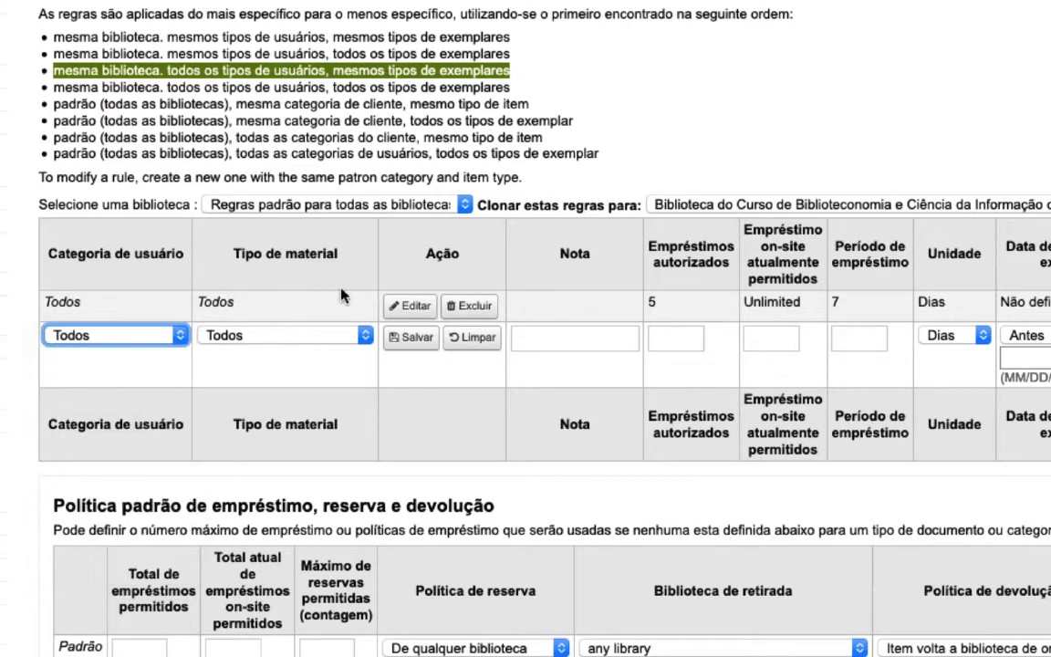
{"action": "left_click", "coordinate": [288, 337]}
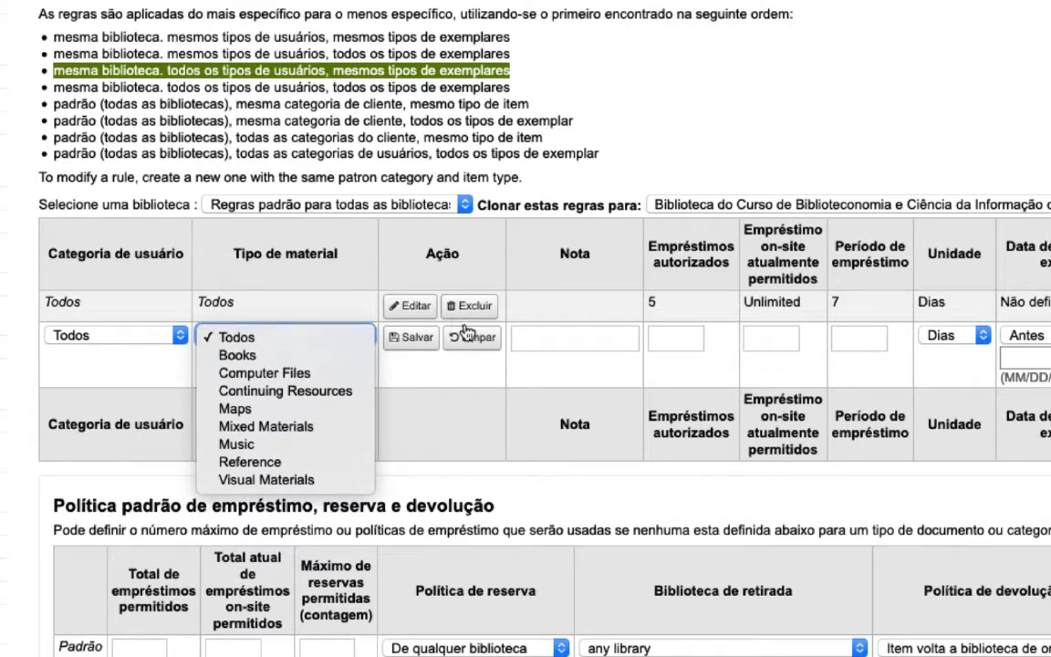
{"action": "left_click", "coordinate": [422, 381]}
Examine the Empréstimos autorizados, loan period and fine columns of the existing rule and its blank entry row
{"action": "scroll", "coordinate": [638, 337], "scroll_direction": "right", "scroll_amount": 10}
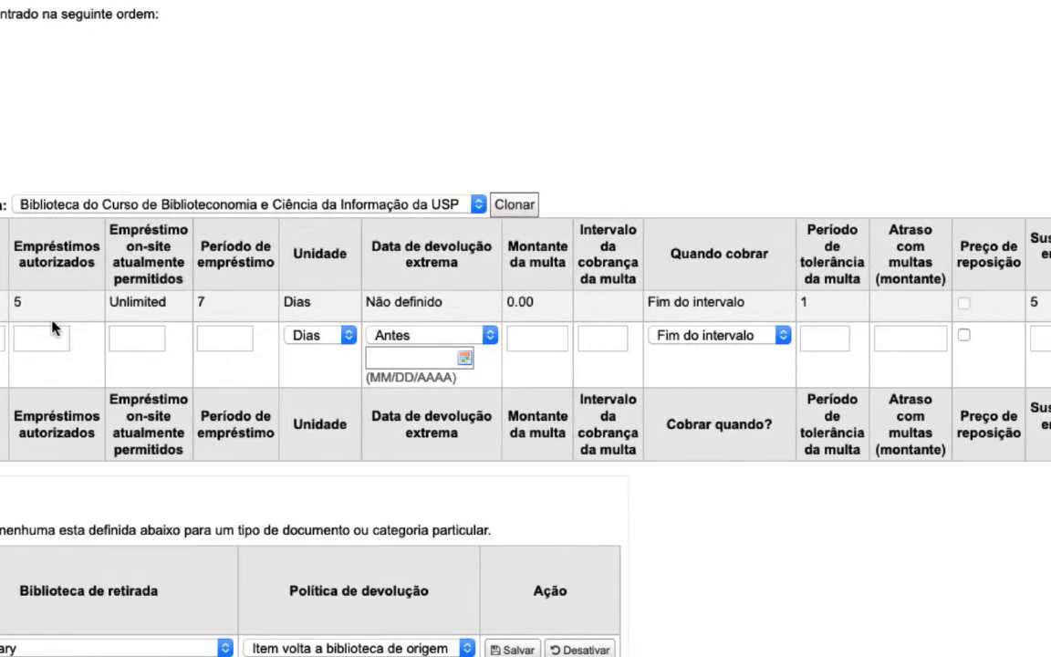
{"action": "double_click", "coordinate": [19, 302]}
{"action": "left_click", "coordinate": [26, 342]}
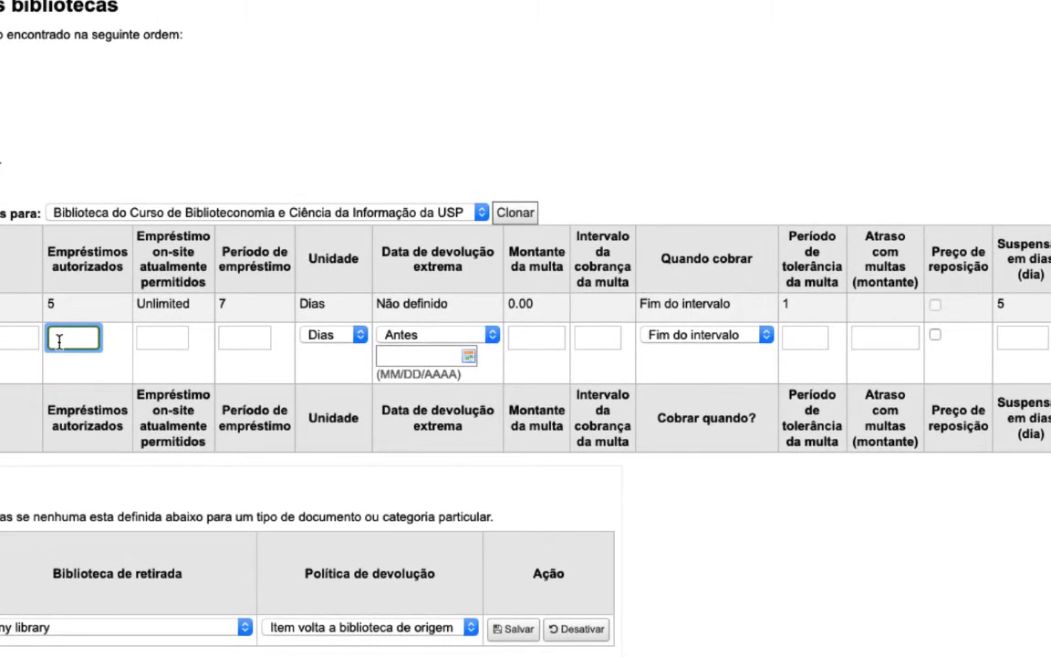
{"action": "scroll", "coordinate": [104, 364], "scroll_direction": "left", "scroll_amount": 5}
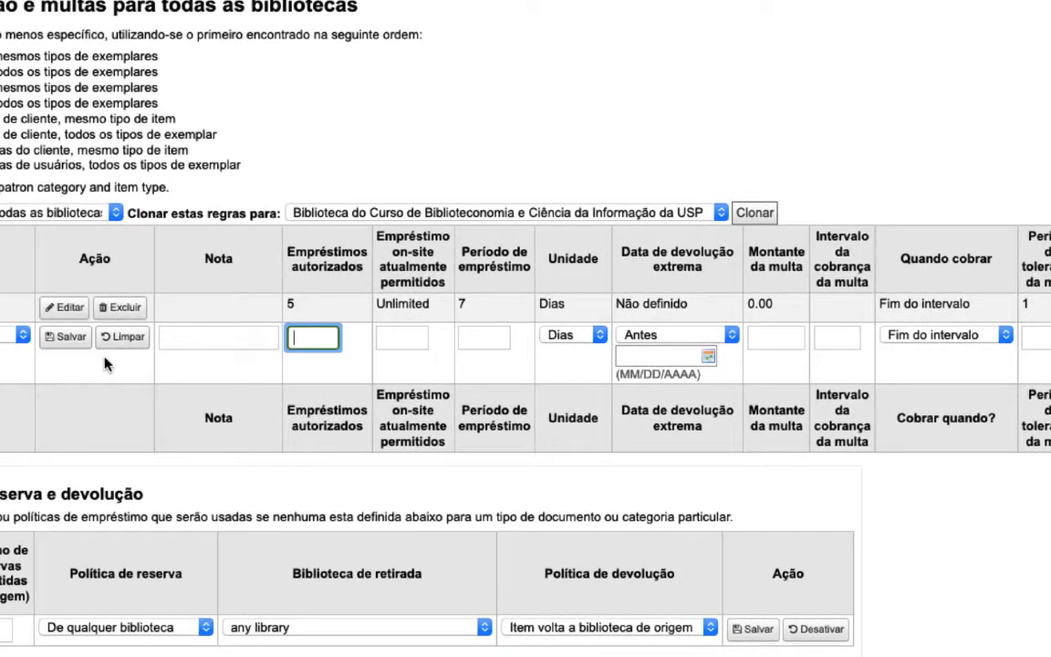
{"action": "scroll", "coordinate": [104, 364], "scroll_direction": "left", "scroll_amount": 4}
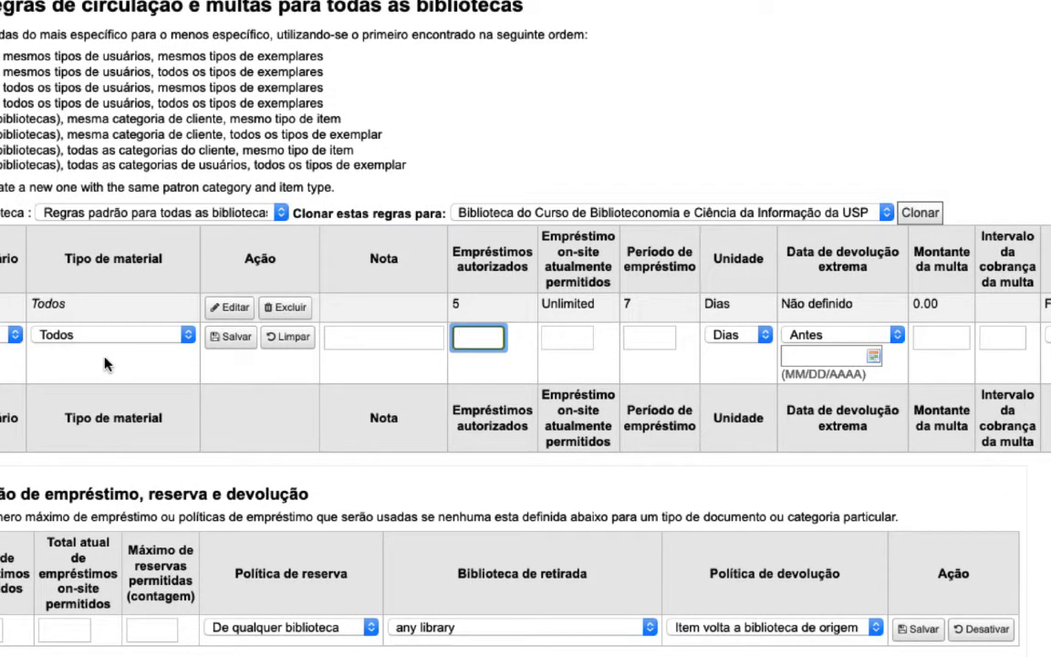
Open the existing rule for all user categories and all material types for editing
{"action": "scroll", "coordinate": [104, 364], "scroll_direction": "right", "scroll_amount": 5}
{"action": "scroll", "coordinate": [212, 354], "scroll_direction": "right", "scroll_amount": 8}
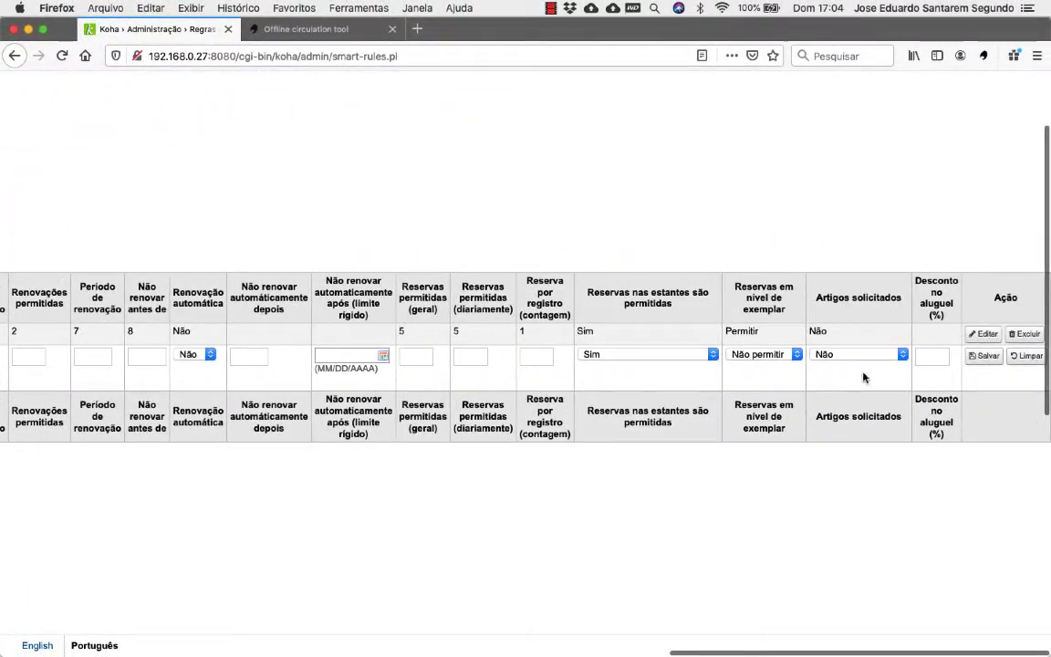
{"action": "left_click", "coordinate": [983, 334]}
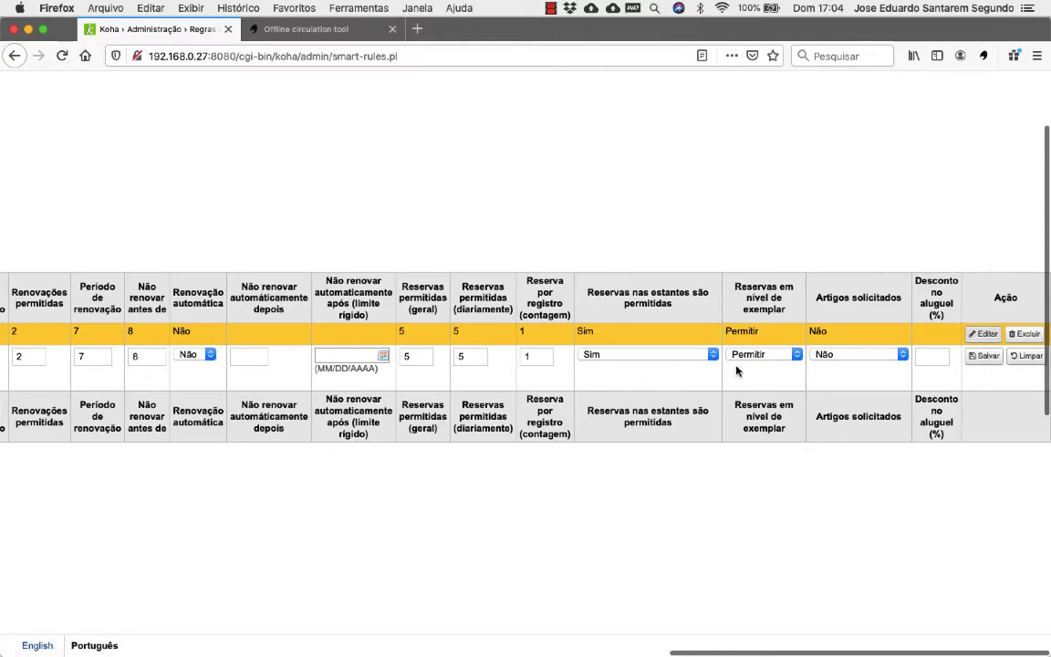
{"action": "scroll", "coordinate": [749, 371], "scroll_direction": "left", "scroll_amount": 12}
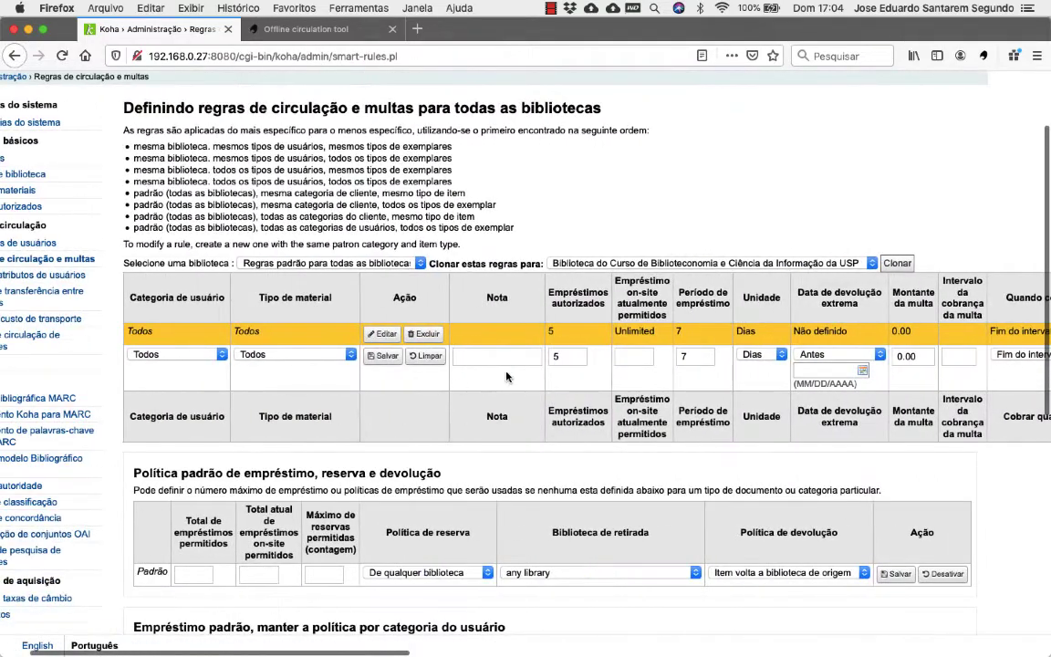
Review the rule's fine amount, charging interval, grace period, suspension and renewal fields across the table
{"action": "scroll", "coordinate": [522, 370], "scroll_direction": "right", "scroll_amount": 5}
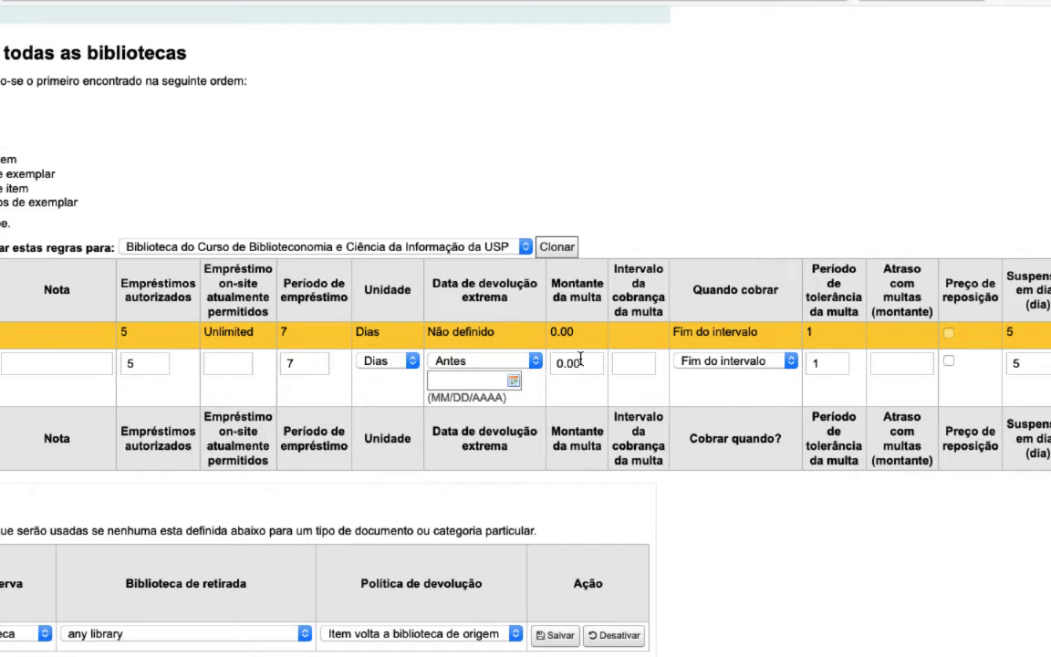
{"action": "scroll", "coordinate": [757, 383], "scroll_direction": "right", "scroll_amount": 10}
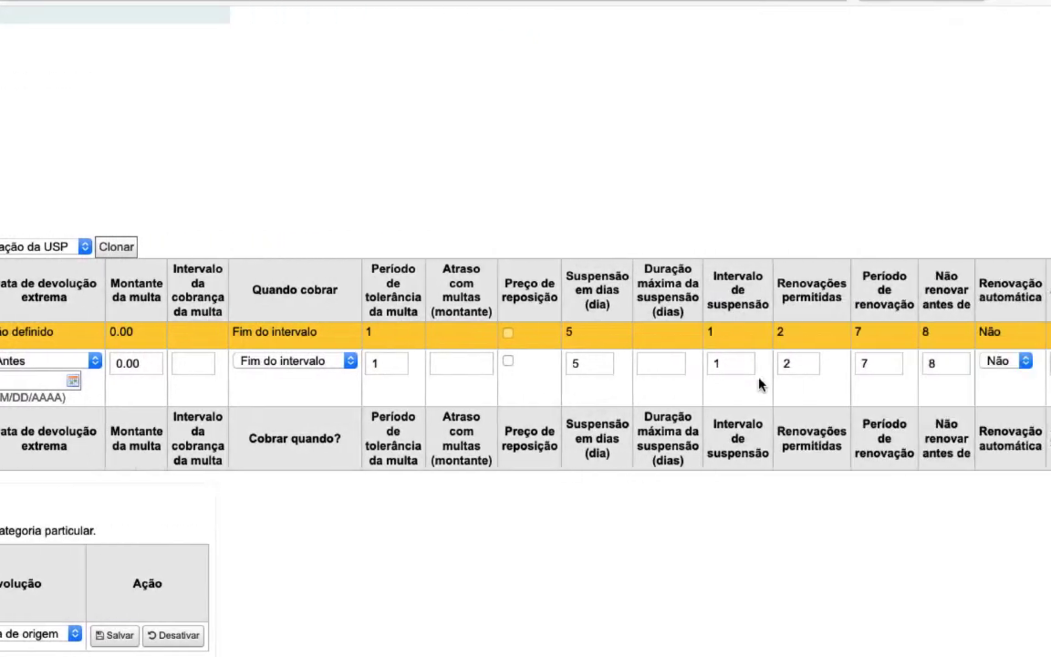
{"action": "scroll", "coordinate": [758, 383], "scroll_direction": "right", "scroll_amount": 2}
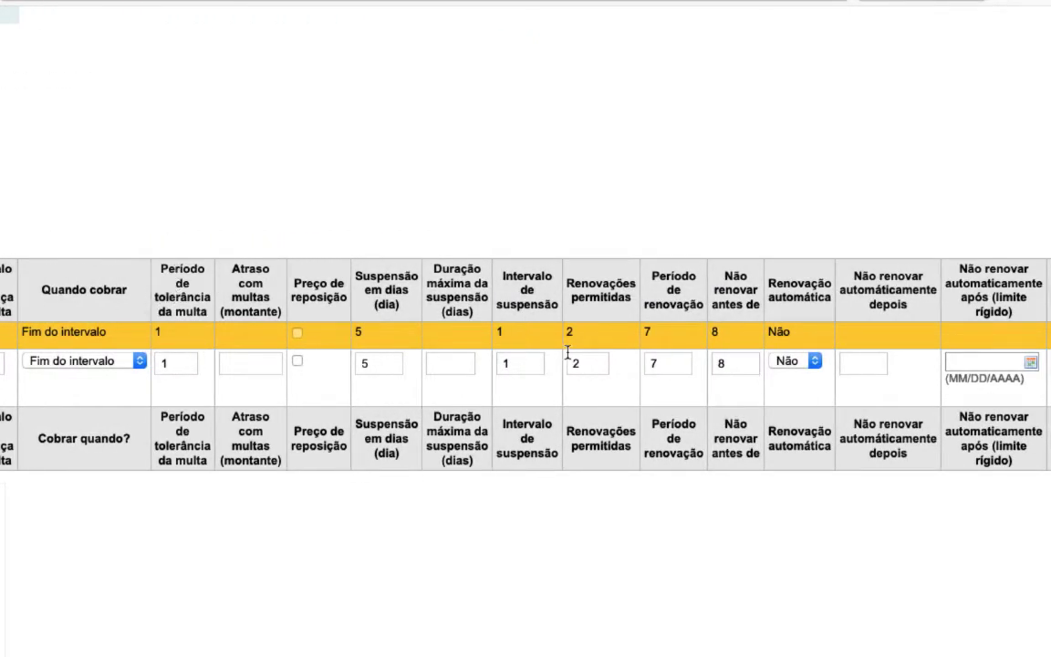
{"action": "scroll", "coordinate": [538, 338], "scroll_direction": "right", "scroll_amount": 2}
{"action": "scroll", "coordinate": [567, 353], "scroll_direction": "right", "scroll_amount": 2}
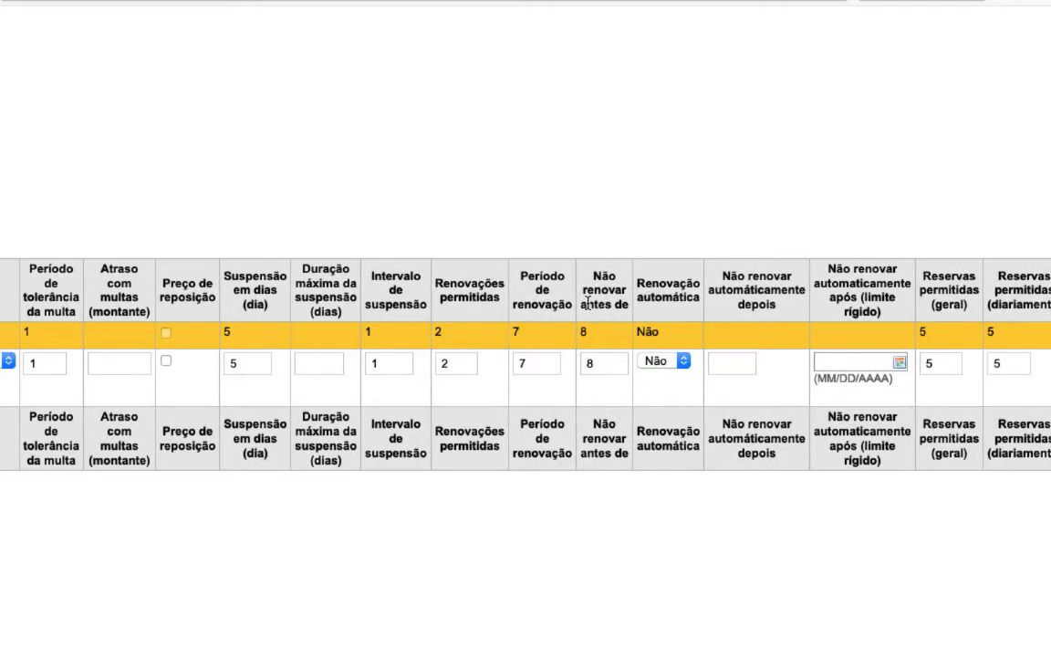
Inspect the fields Não renovar antes de, Período de renovação and Renovações permitidas, plus the reservation columns of the rule
{"action": "left_click", "coordinate": [604, 362]}
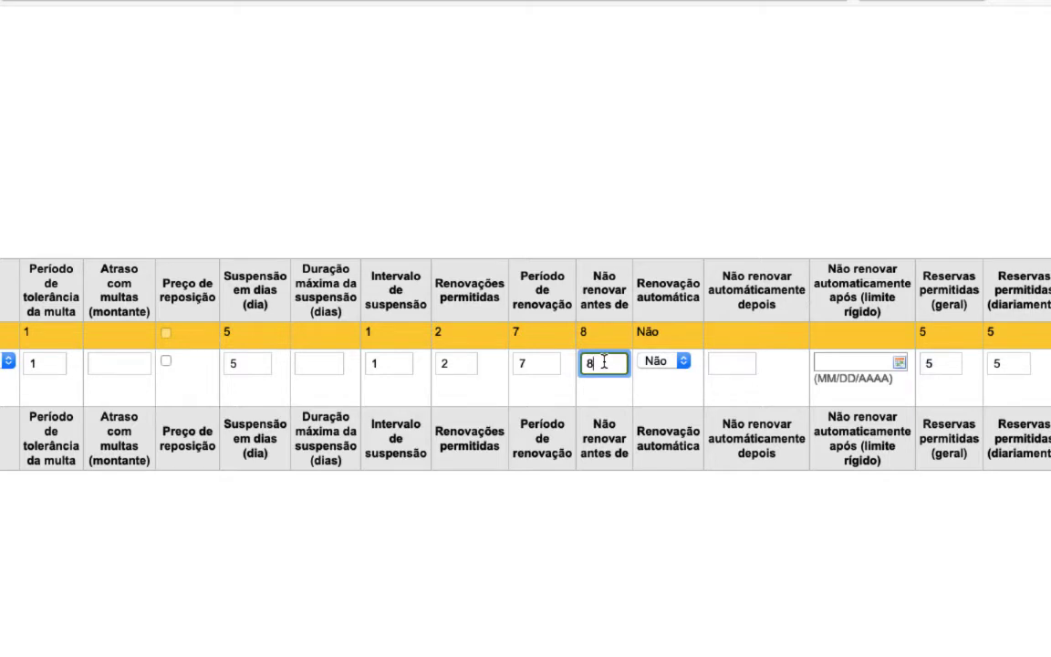
{"action": "left_click", "coordinate": [541, 365]}
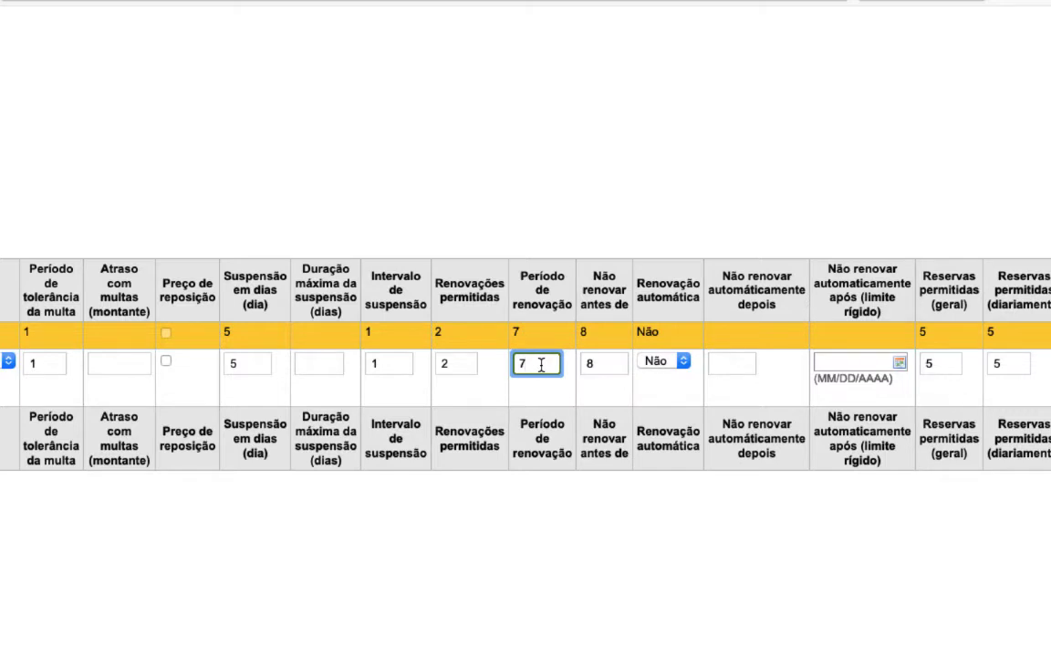
{"action": "left_click", "coordinate": [471, 365]}
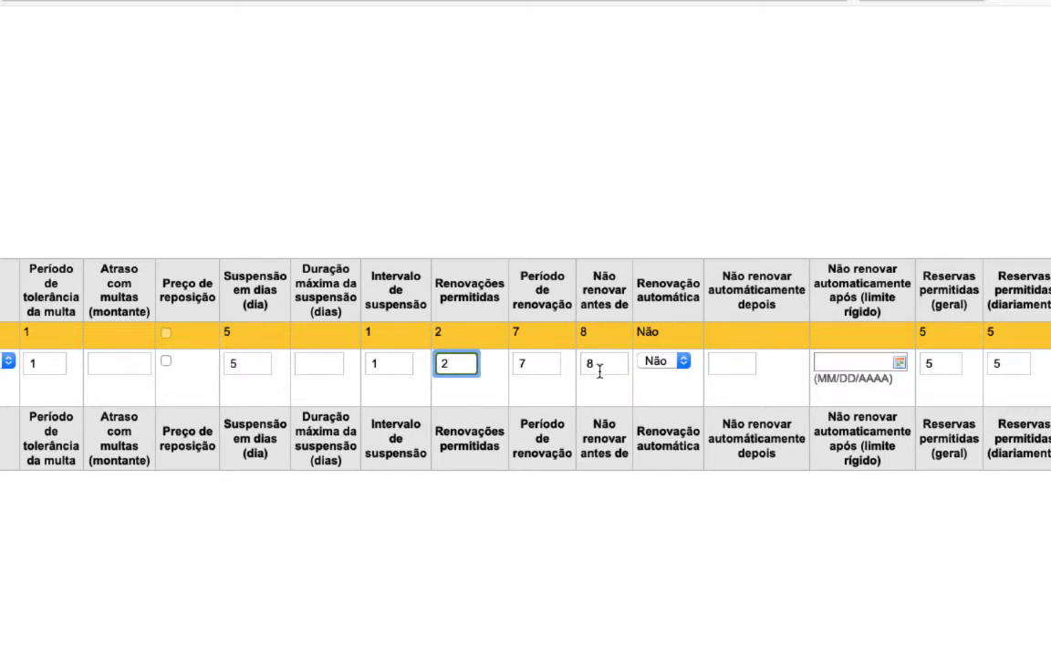
{"action": "scroll", "coordinate": [627, 373], "scroll_direction": "right", "scroll_amount": 5}
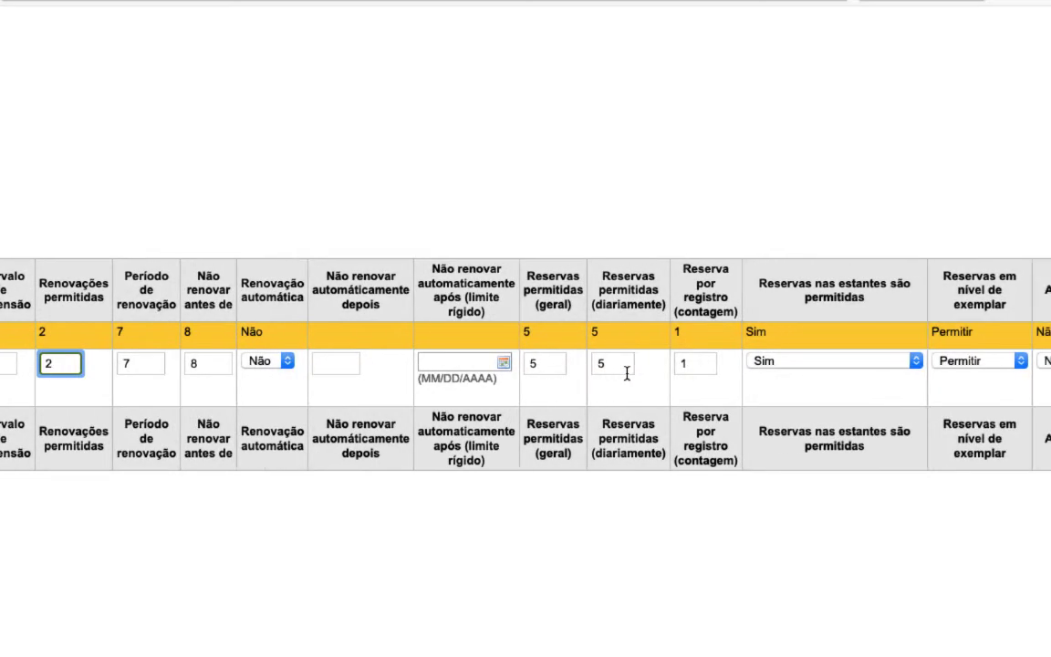
{"action": "scroll", "coordinate": [626, 376], "scroll_direction": "right", "scroll_amount": 2}
{"action": "scroll", "coordinate": [627, 379], "scroll_direction": "left", "scroll_amount": 12}
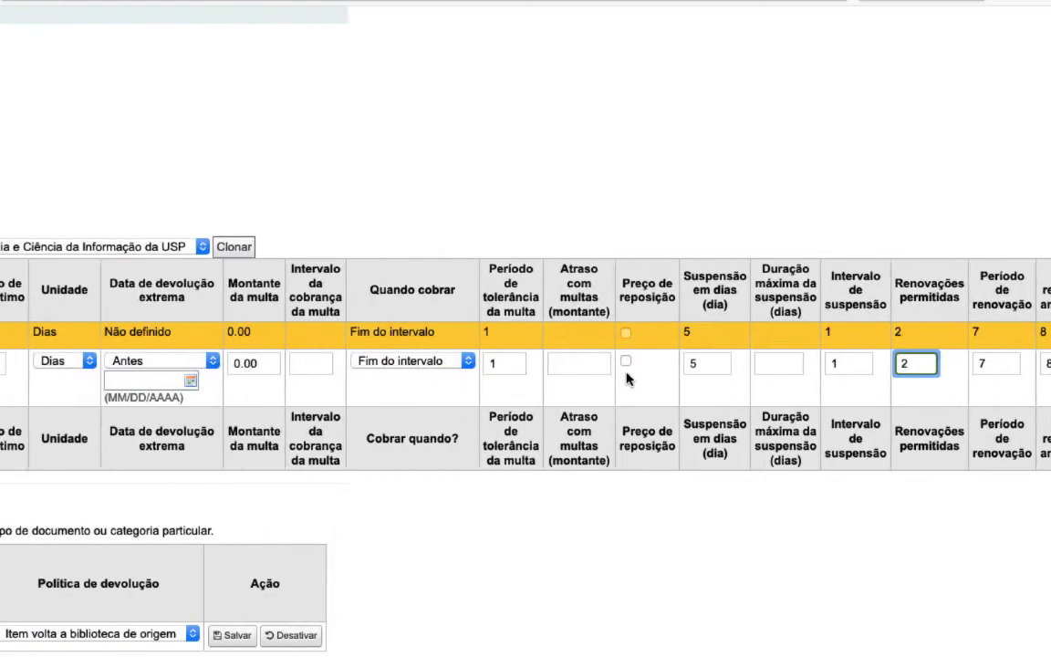
{"action": "scroll", "coordinate": [627, 373], "scroll_direction": "left", "scroll_amount": 6}
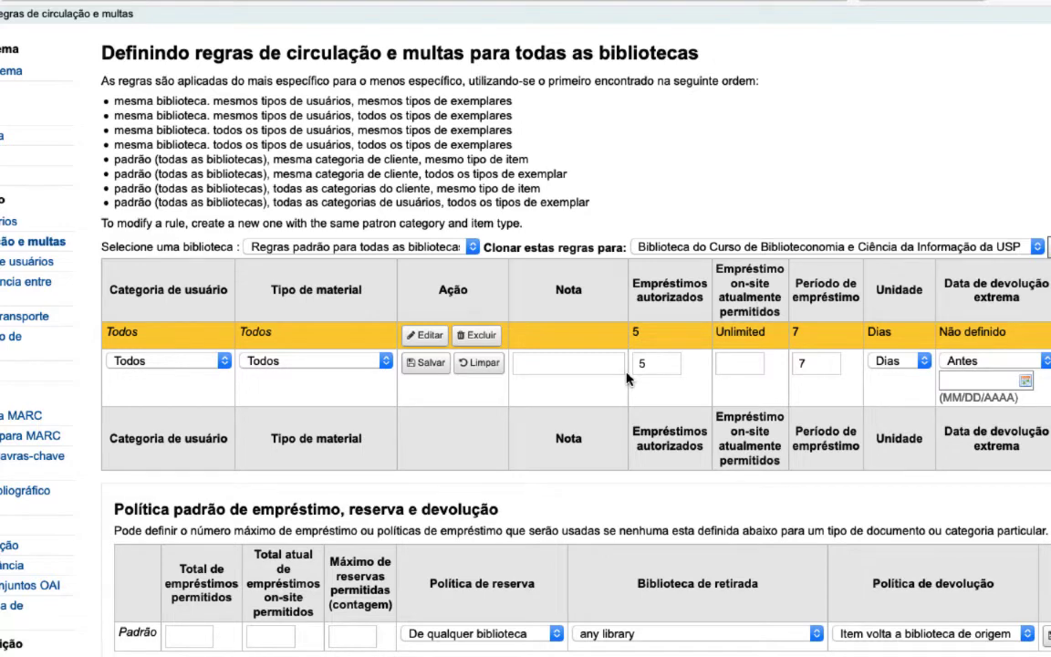
Go back to the Koha home page, search for the patron by surname under Empréstimo and open the patron's loan page
{"action": "scroll", "coordinate": [628, 378], "scroll_direction": "up", "scroll_amount": 3}
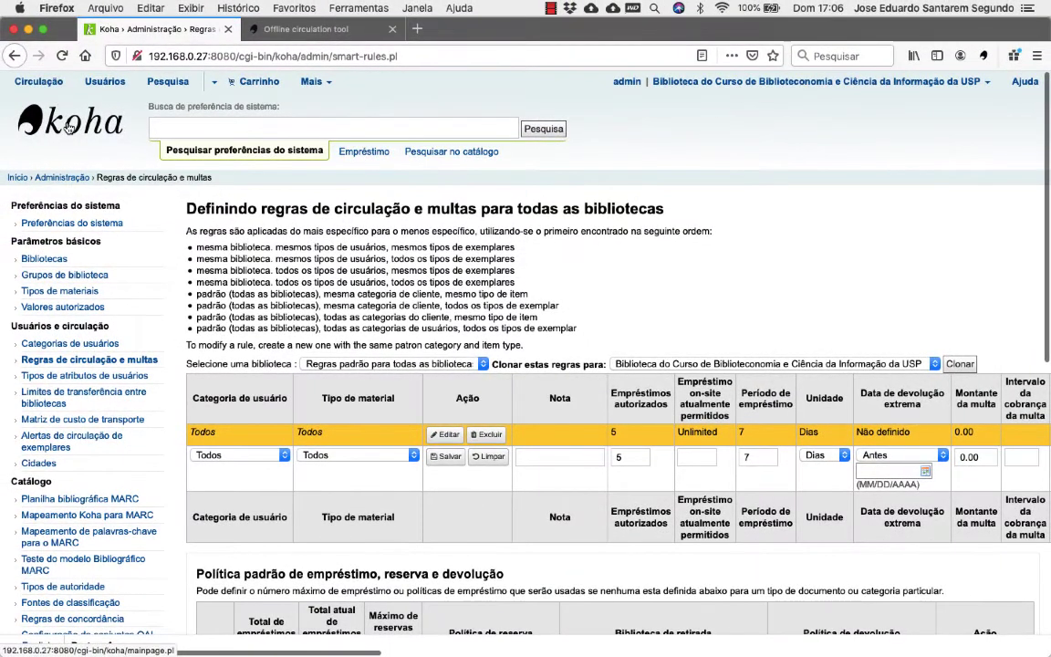
{"action": "left_click", "coordinate": [69, 127]}
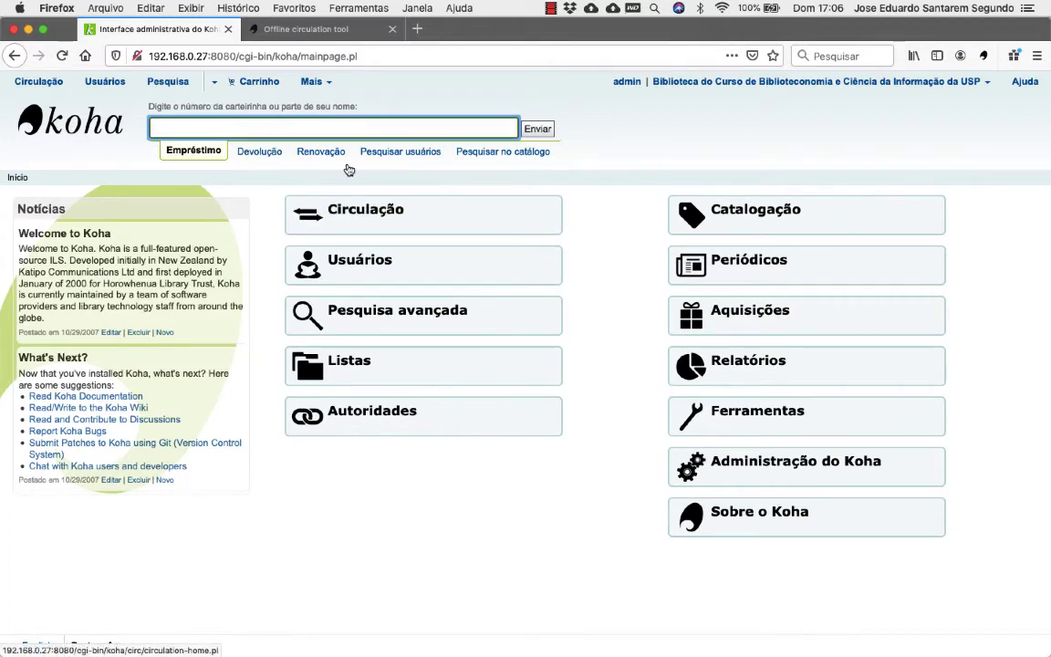
{"action": "left_click", "coordinate": [169, 150]}
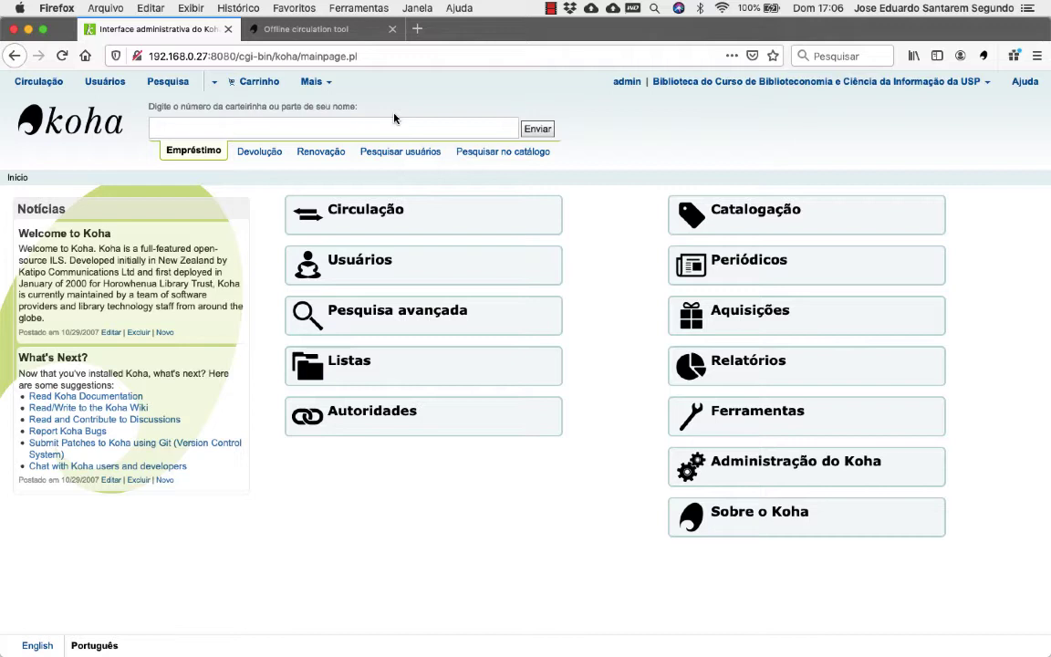
{"action": "left_click", "coordinate": [297, 128]}
{"action": "type", "text": "senna"}
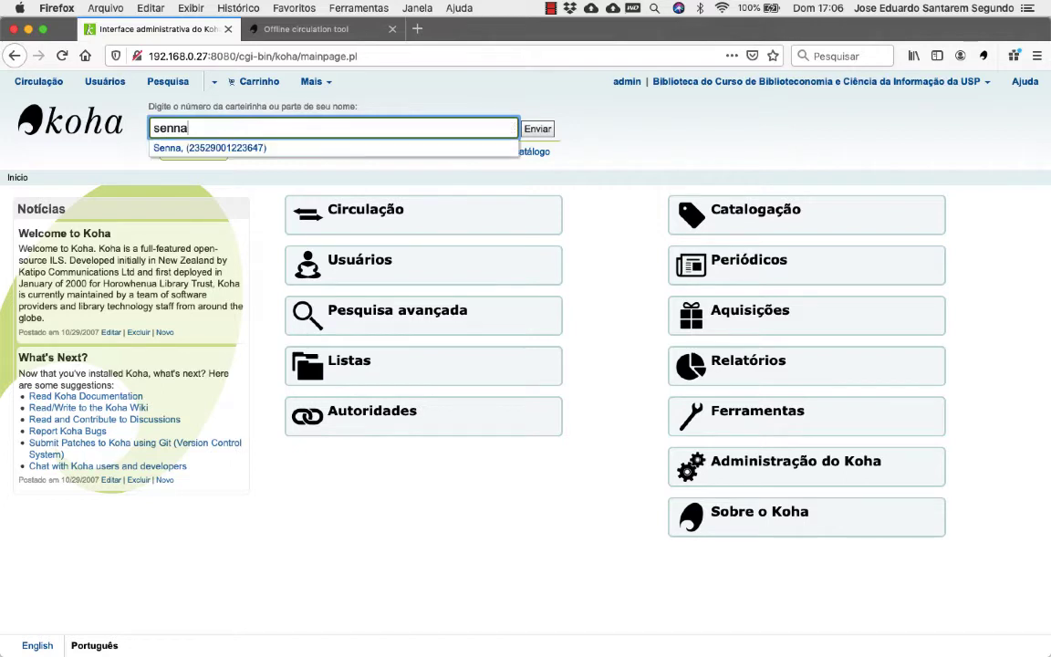
{"action": "left_click", "coordinate": [231, 149]}
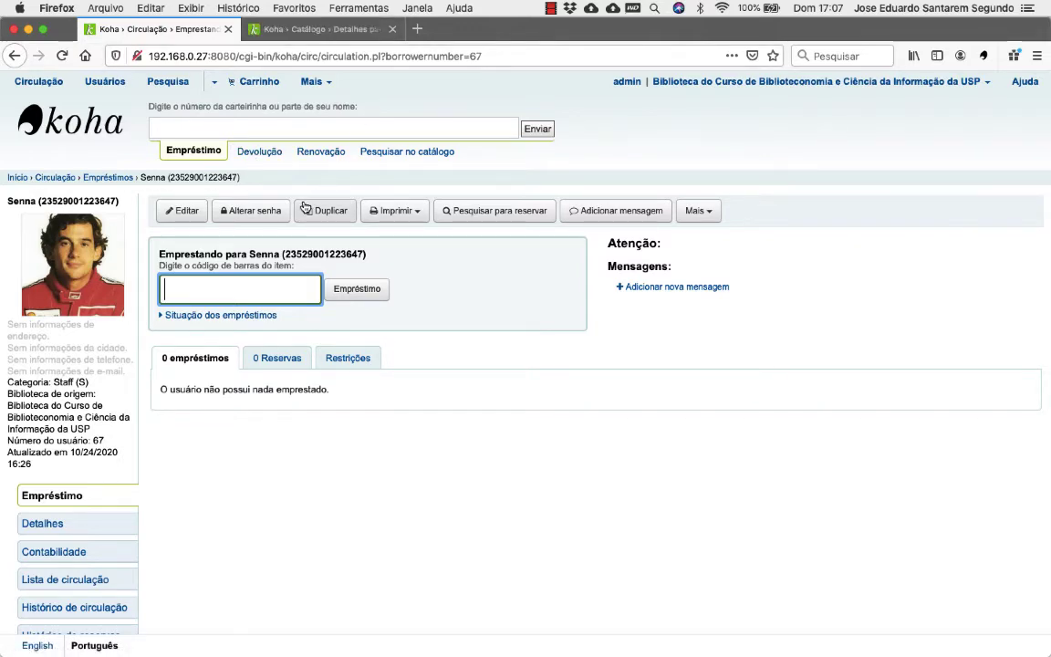
Lend the item with barcode BIBUSP20100014 to the patron and enable Sempre exibir os empréstimos imediatamente
{"action": "type", "text": "BIBUSP20100014"}
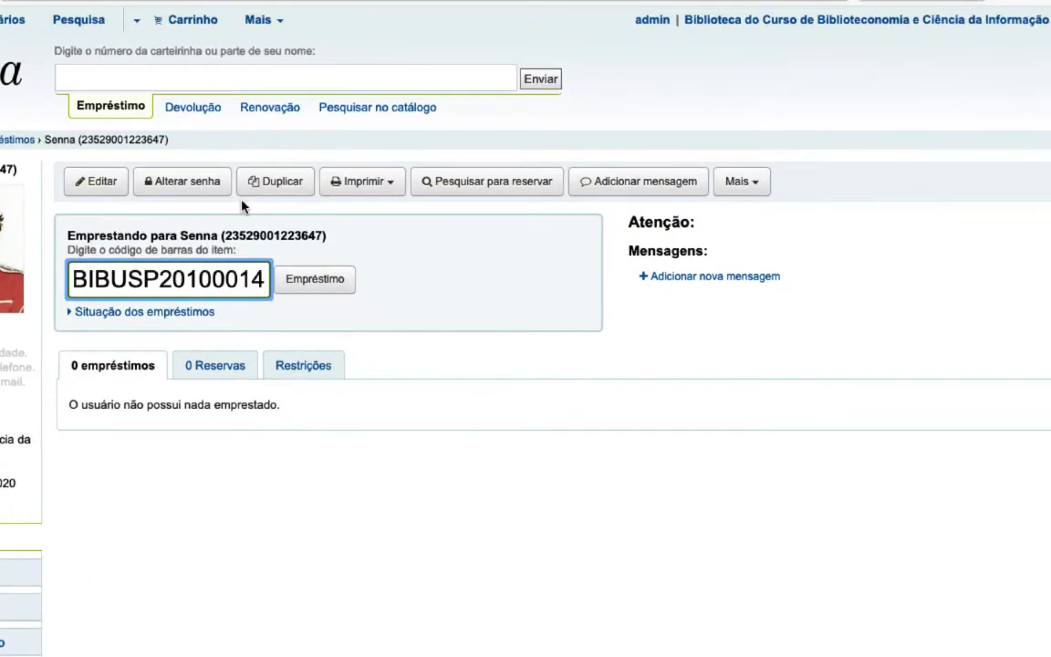
{"action": "left_click", "coordinate": [303, 291]}
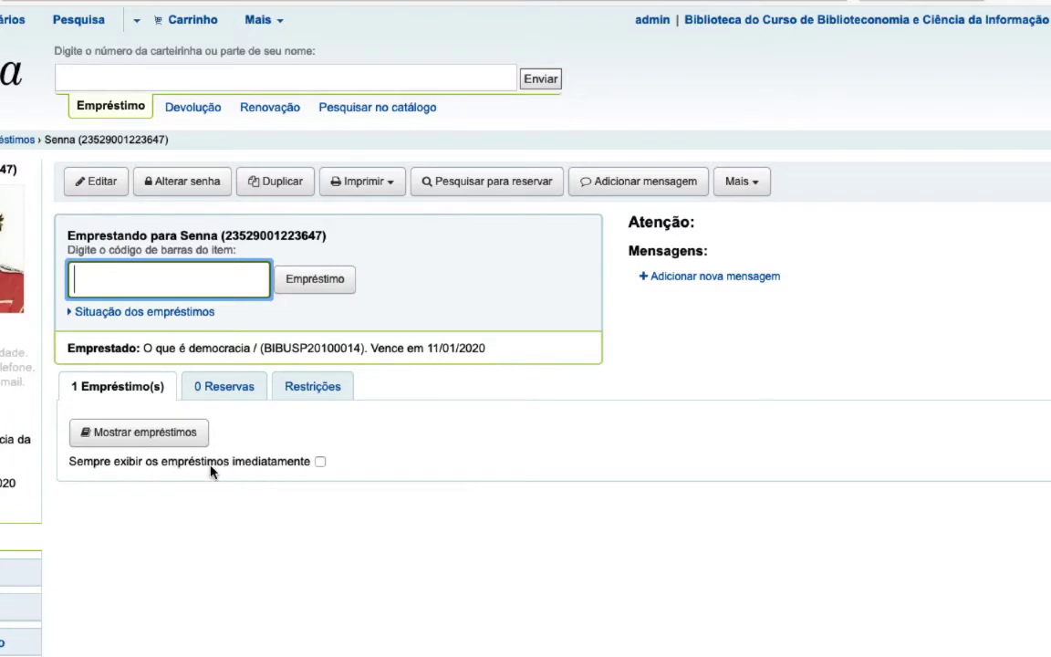
{"action": "left_click", "coordinate": [320, 463]}
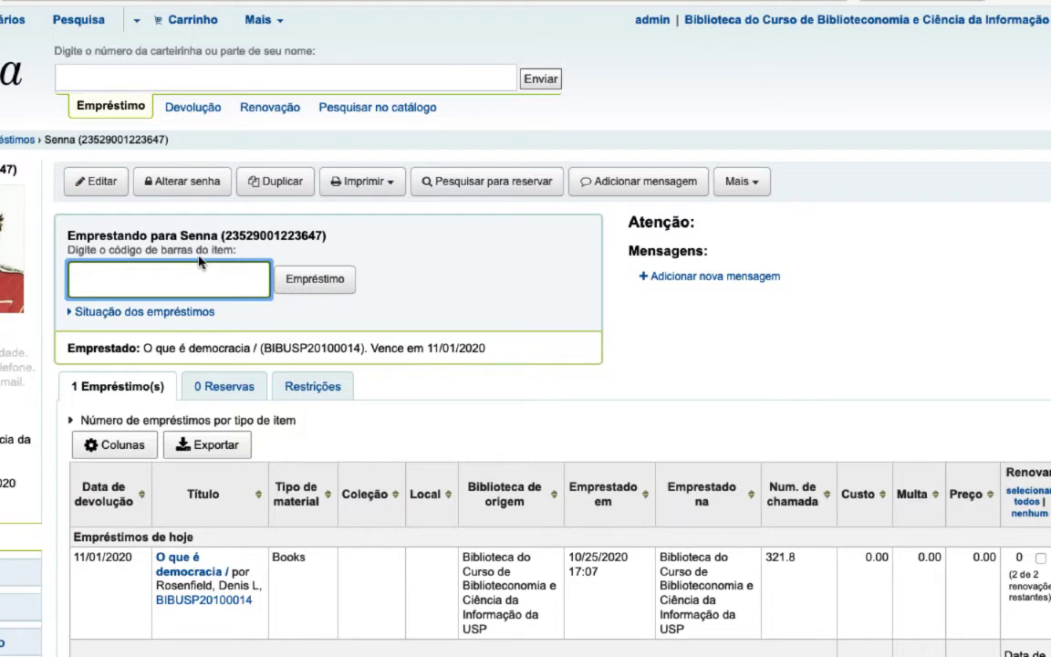
Lend a second item, barcode BIBUSP20100022, to the same patron and bring up the loan list
{"action": "type", "text": "BIBUSP20100022"}
{"action": "left_click", "coordinate": [315, 278]}
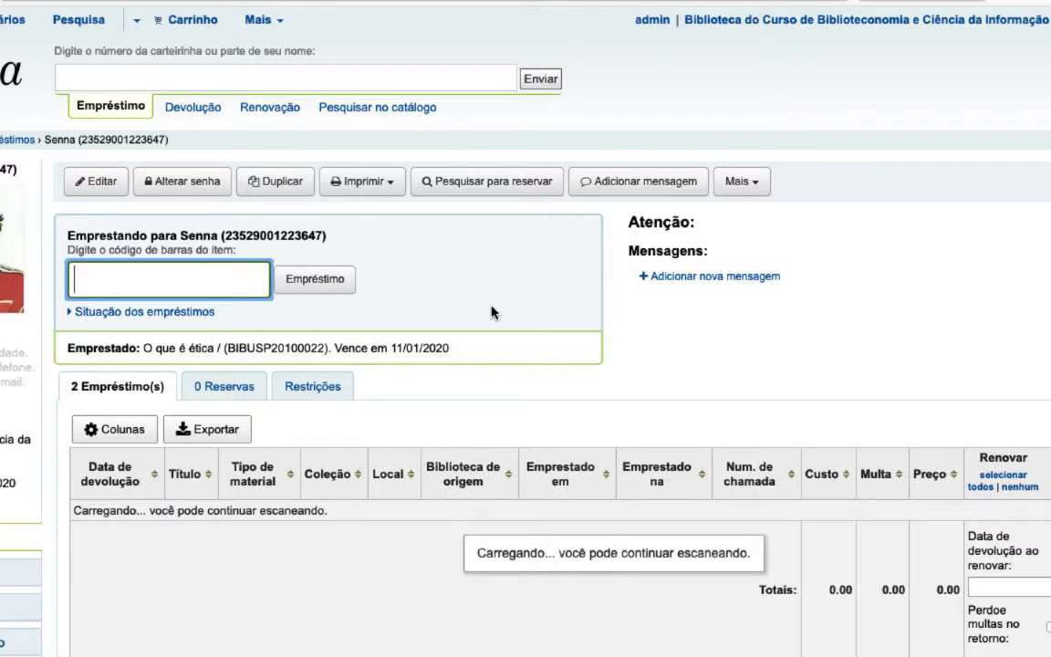
{"action": "scroll", "coordinate": [450, 492], "scroll_direction": "down", "scroll_amount": 2}
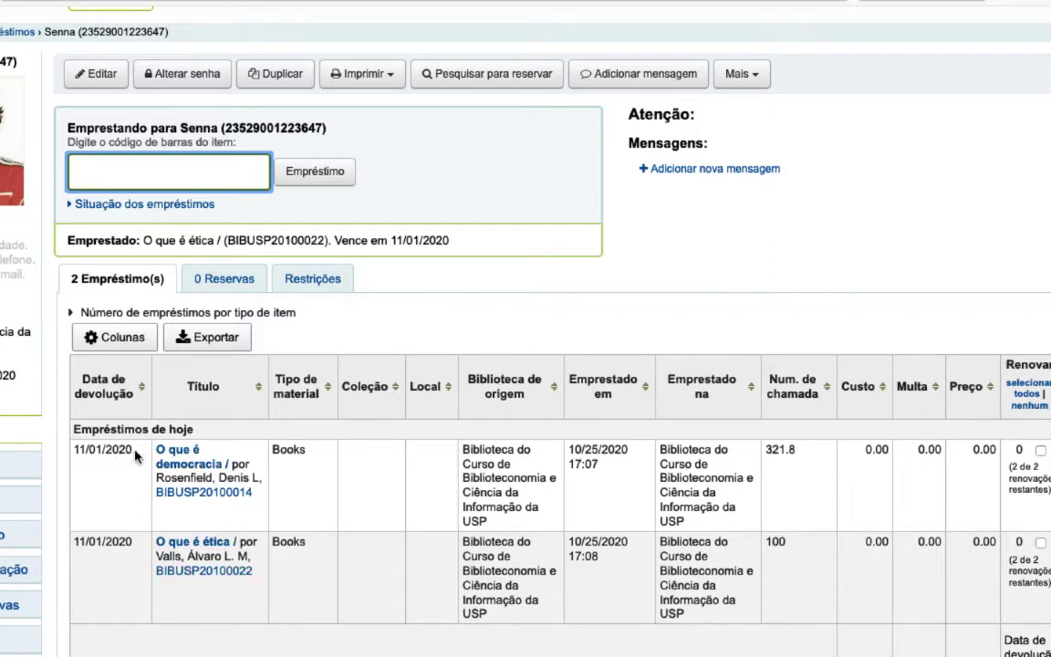
Highlight the due date of the first loan in the patron's list, followed by its barcode BIBUSP20100014
{"action": "left_click_drag", "start_coordinate": [131, 449], "coordinate": [73, 450]}
{"action": "left_click", "coordinate": [103, 513]}
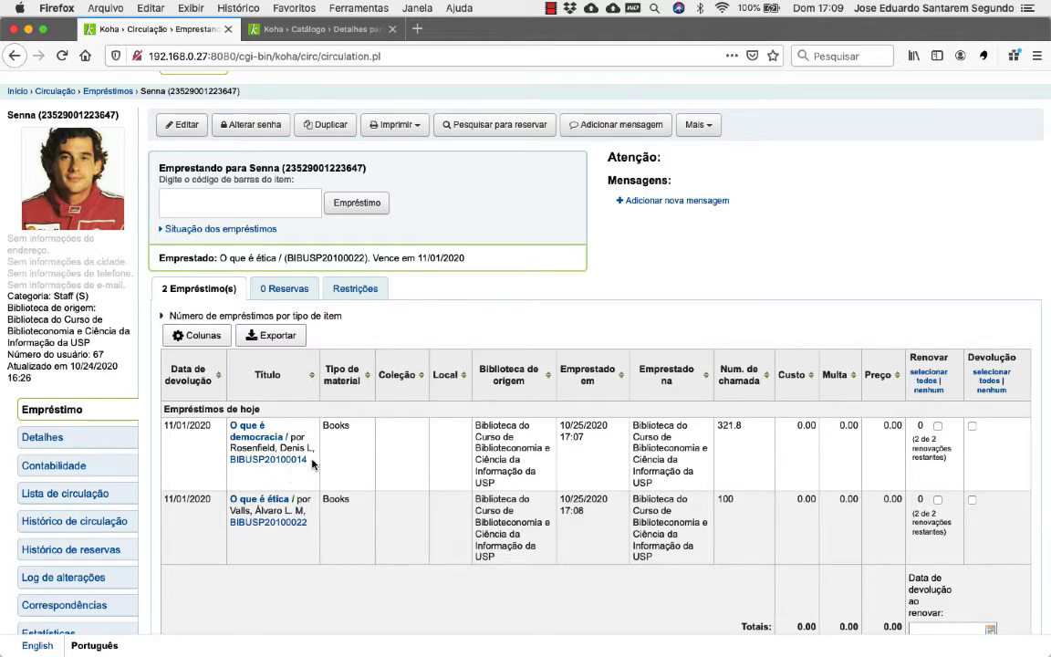
{"action": "left_click_drag", "start_coordinate": [307, 460], "coordinate": [231, 466]}
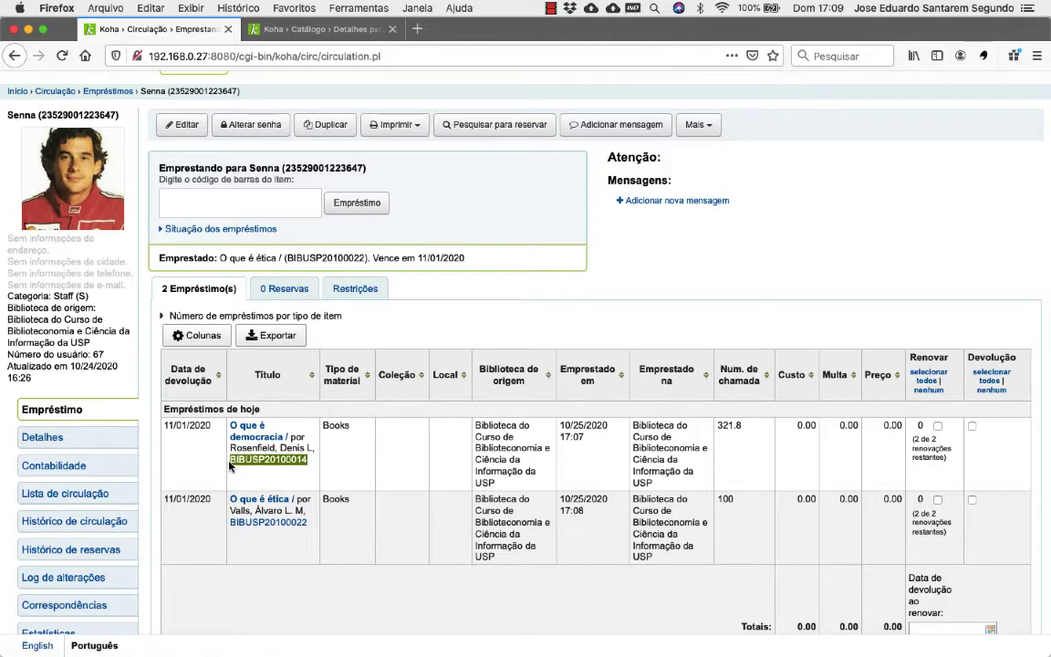
{"action": "scroll", "coordinate": [241, 394], "scroll_direction": "up", "scroll_amount": 2}
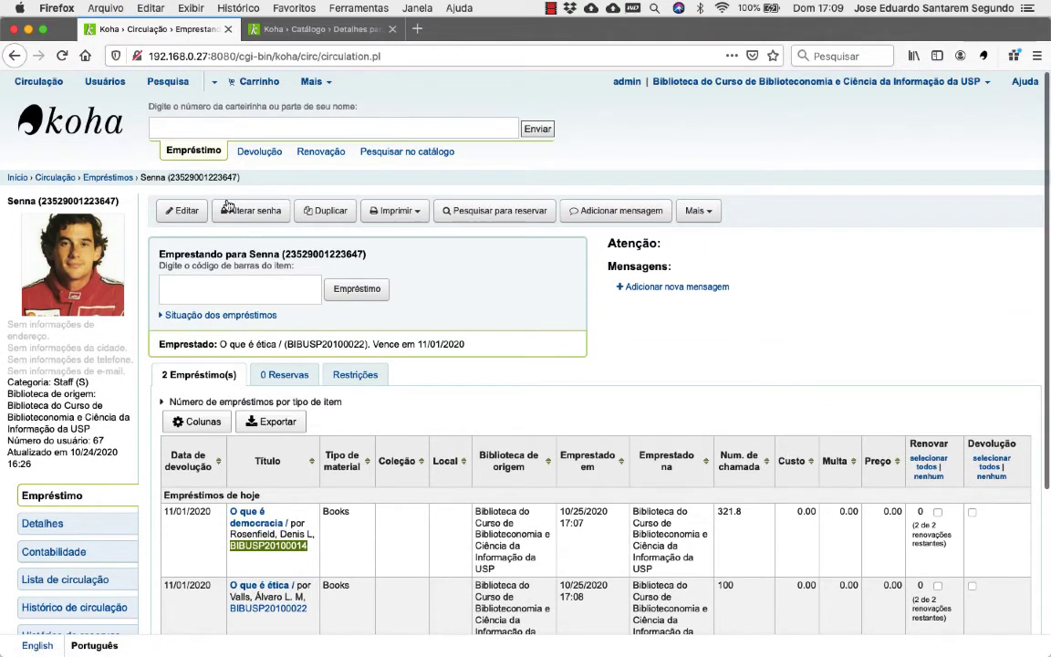
Return the item with barcode BIBUSP20100014 from the home page and enable Não calcular suspensões por atraso on the return form
{"action": "left_click", "coordinate": [67, 127]}
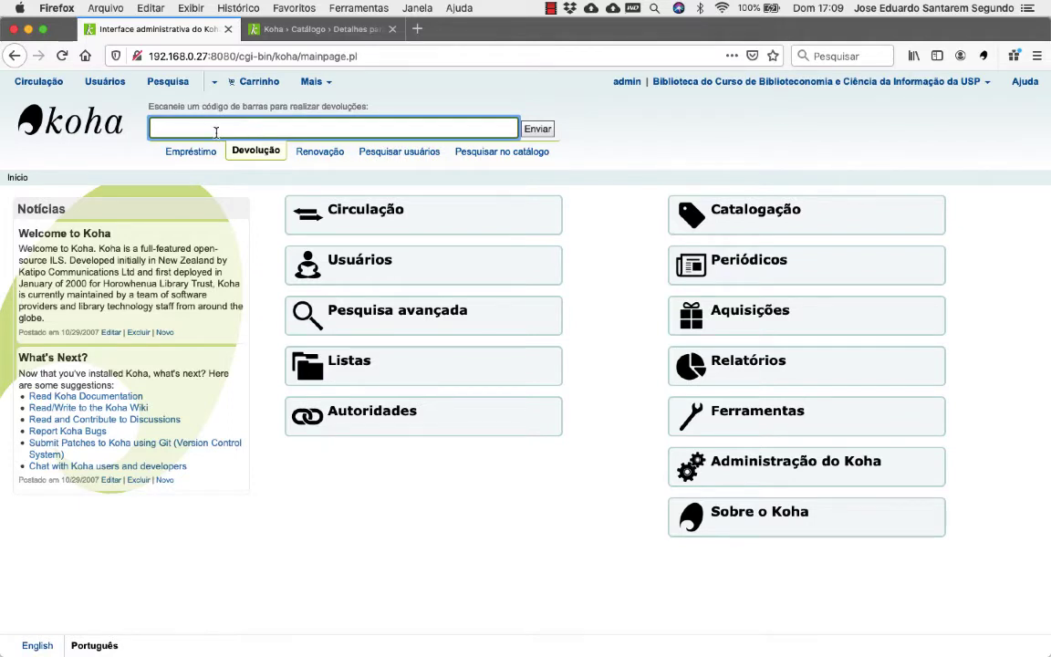
{"action": "type", "text": "BIBUSP20100014"}
{"action": "left_click", "coordinate": [537, 137]}
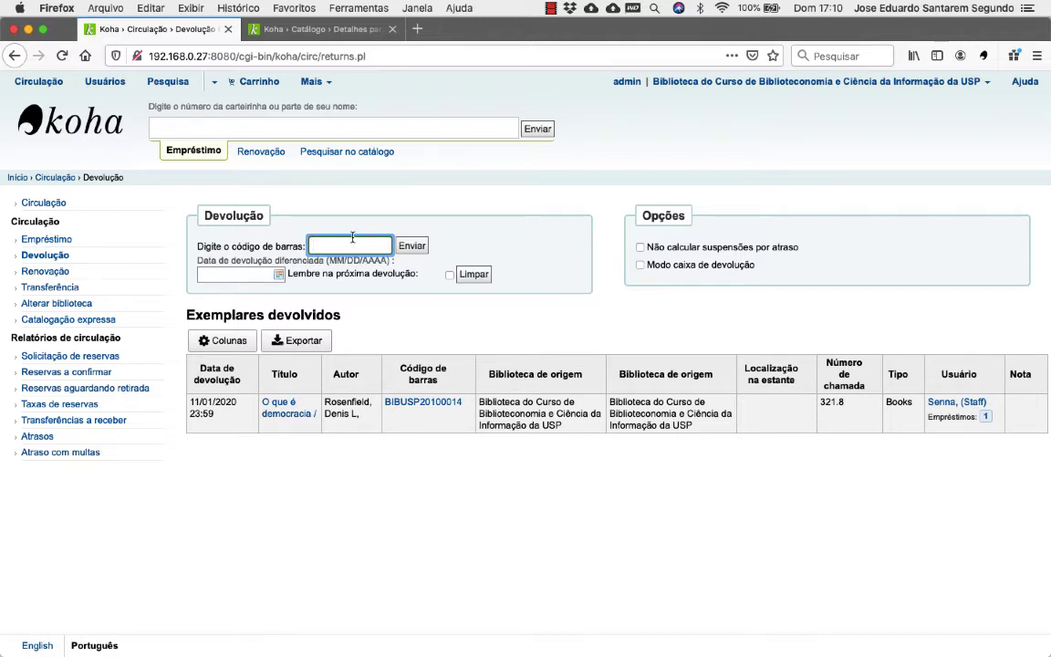
{"action": "left_click_drag", "start_coordinate": [467, 404], "coordinate": [386, 403]}
{"action": "left_click", "coordinate": [640, 246]}
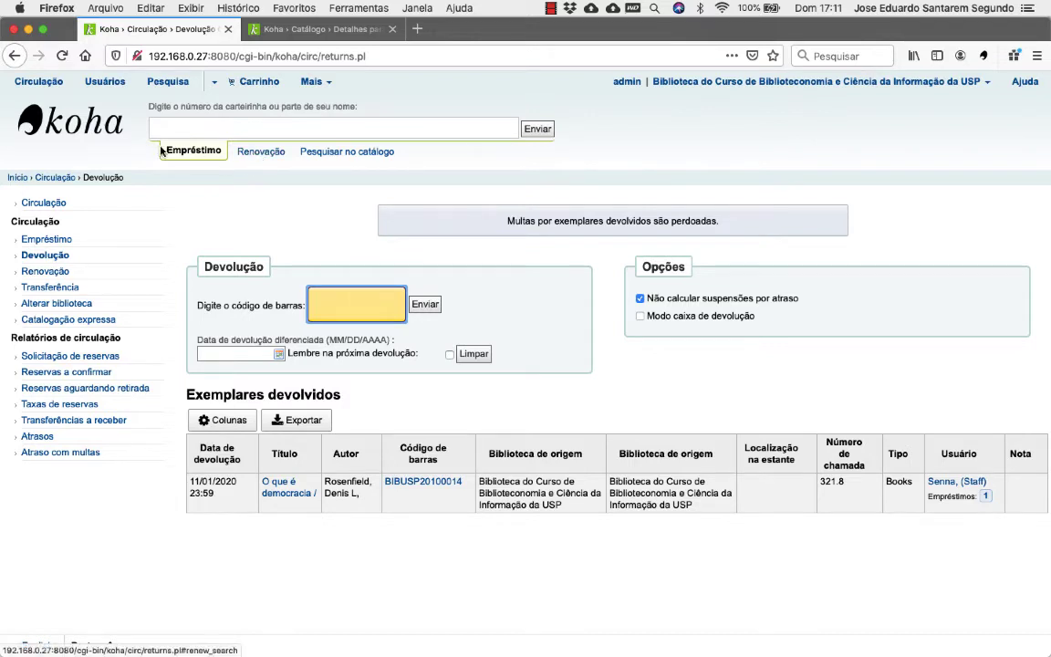
Renew the loan of the item with barcode BIBUSP20100022 using Renovação on the home page
{"action": "left_click", "coordinate": [188, 155]}
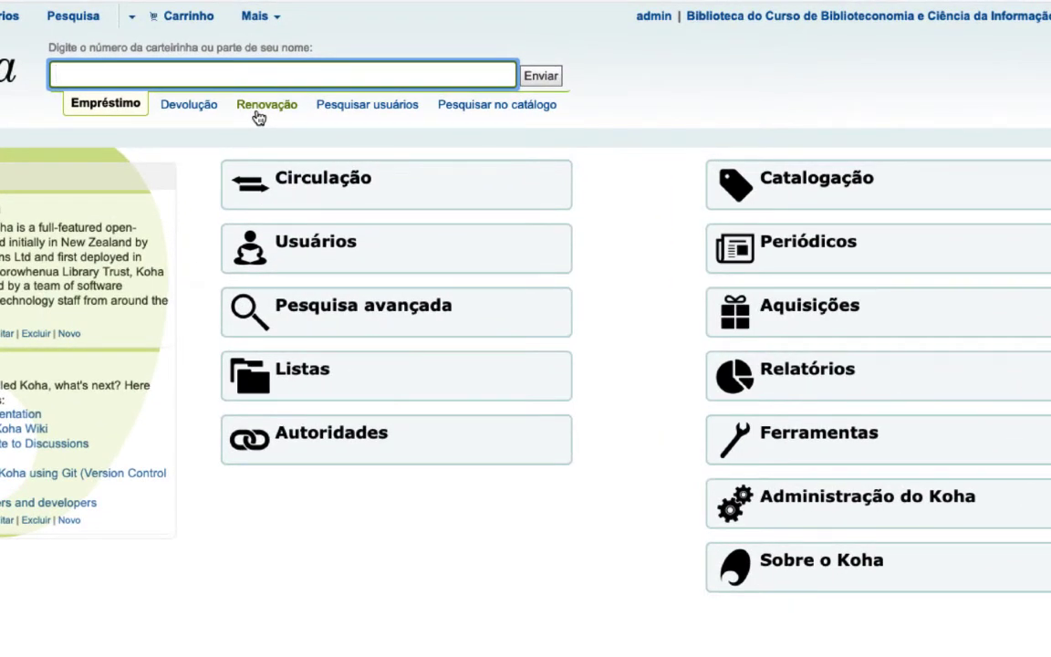
{"action": "left_click", "coordinate": [257, 108]}
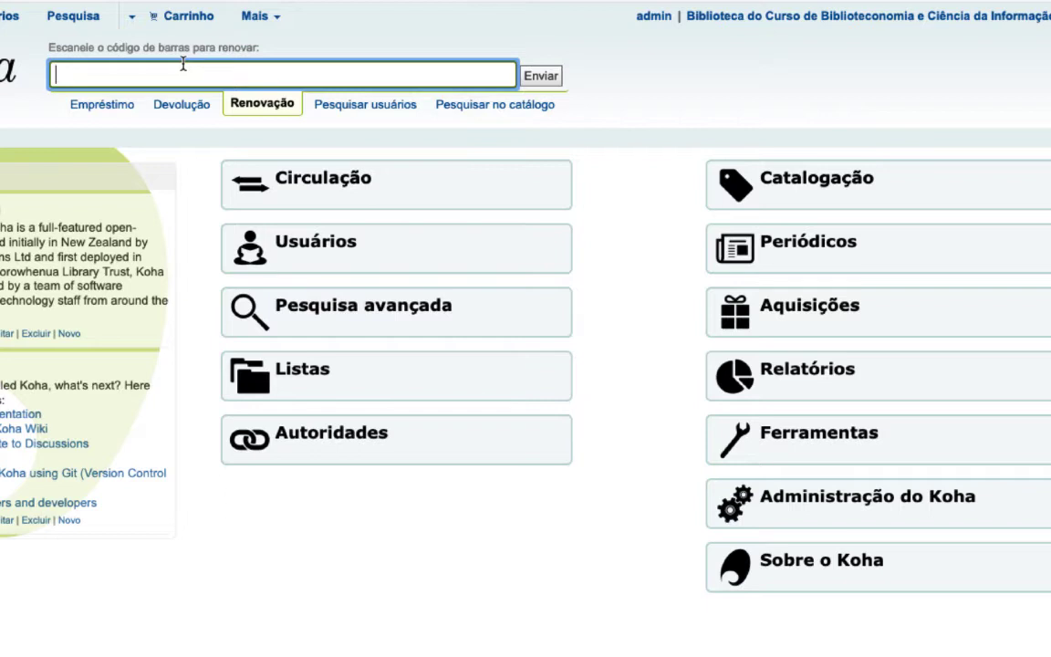
{"action": "type", "text": "BIBUSP20100022"}
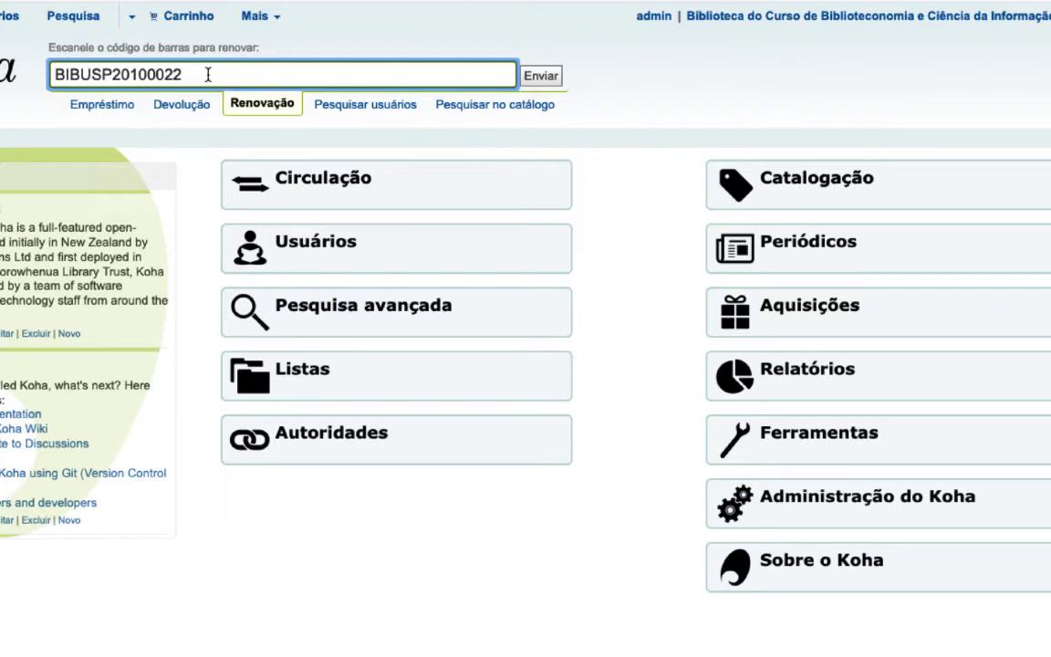
{"action": "left_click", "coordinate": [542, 79]}
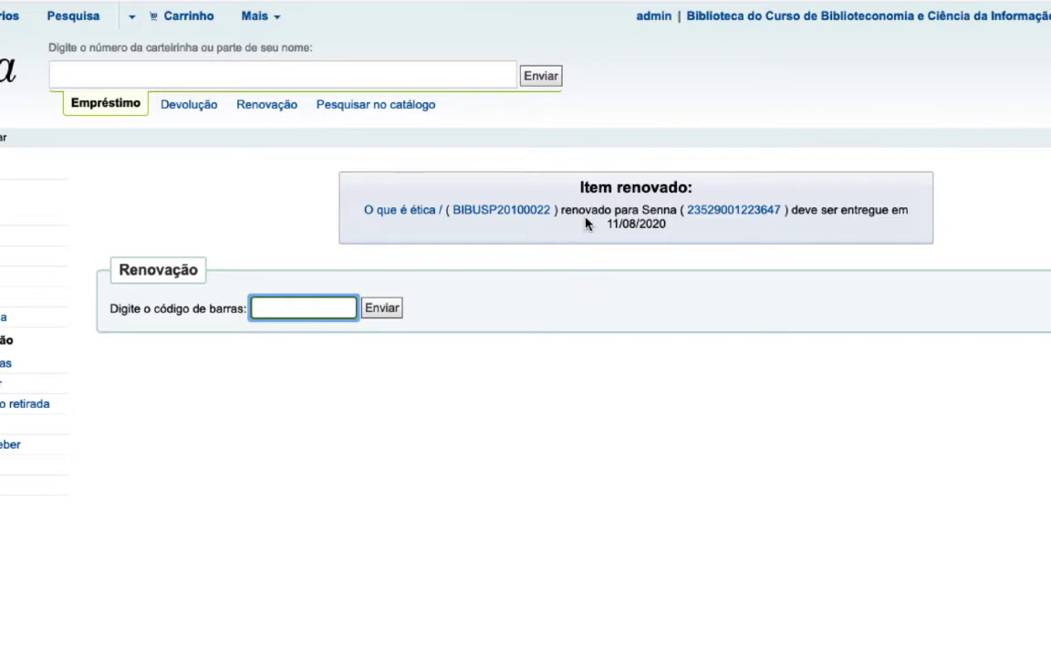
Try to renew an item with barcode BIBUSP20100024
{"action": "left_click", "coordinate": [204, 73]}
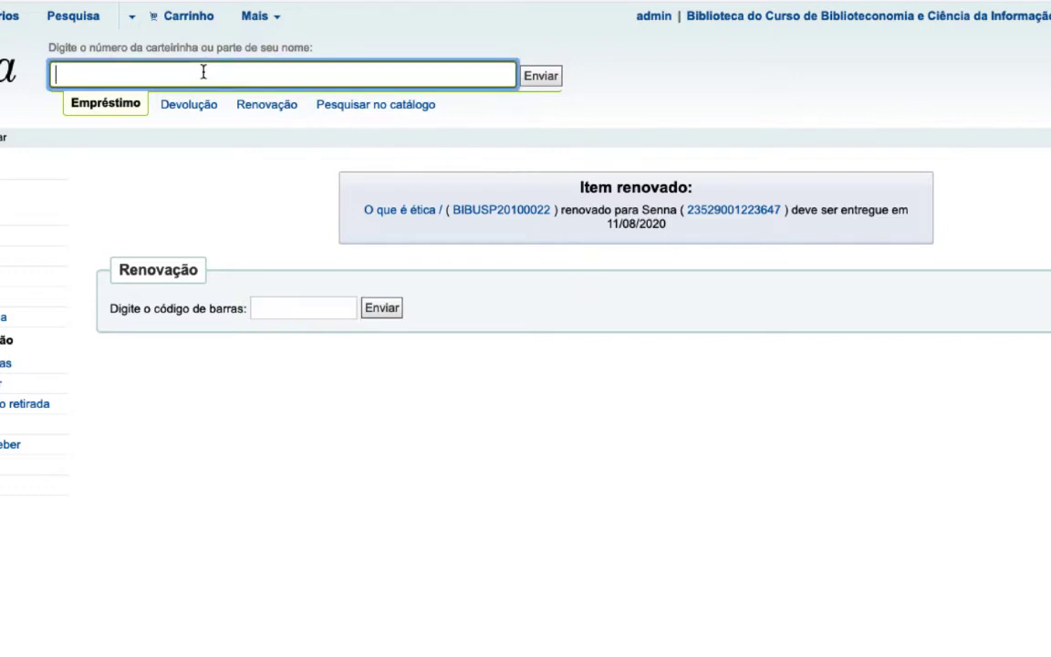
{"action": "type", "text": "BIBUSP20100022"}
{"action": "key", "text": "BackSpace"}
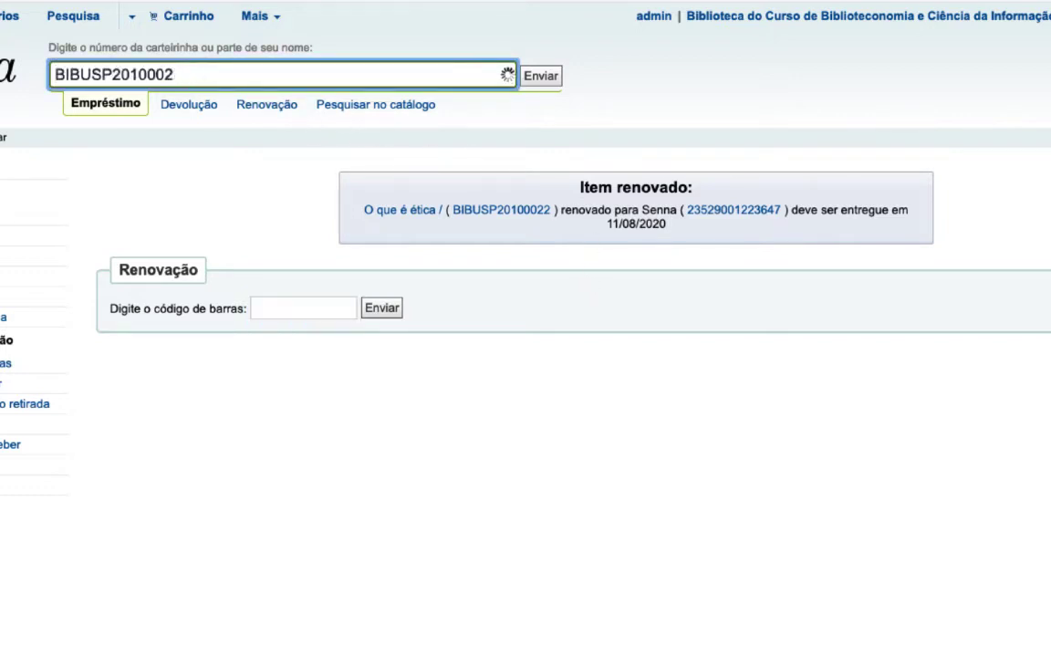
{"action": "left_click", "coordinate": [251, 103]}
{"action": "type", "text": "4"}
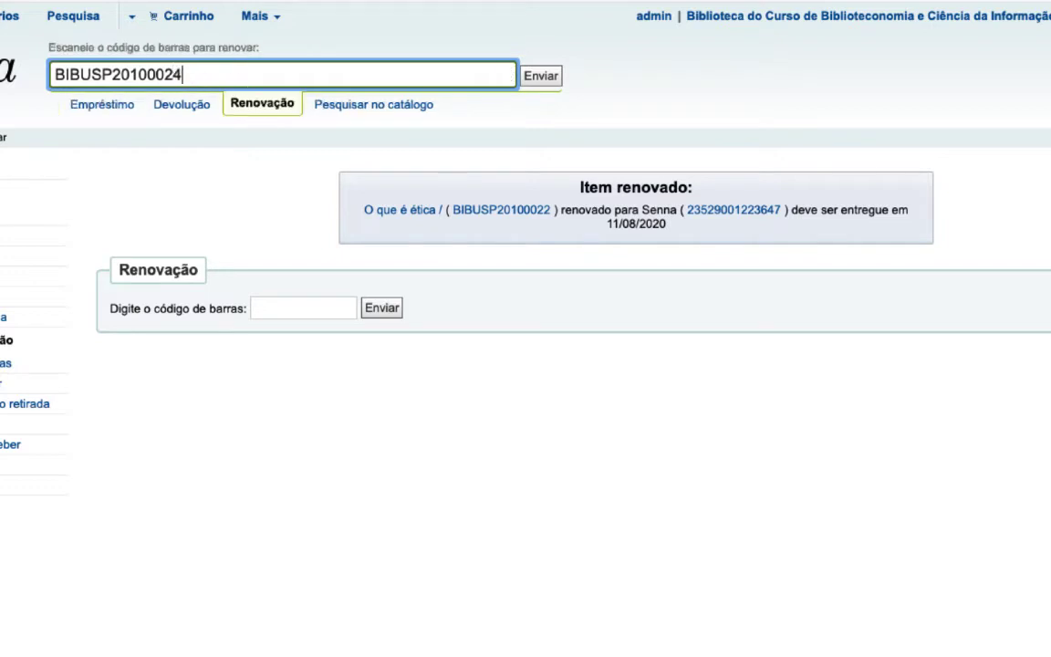
{"action": "left_click", "coordinate": [551, 79]}
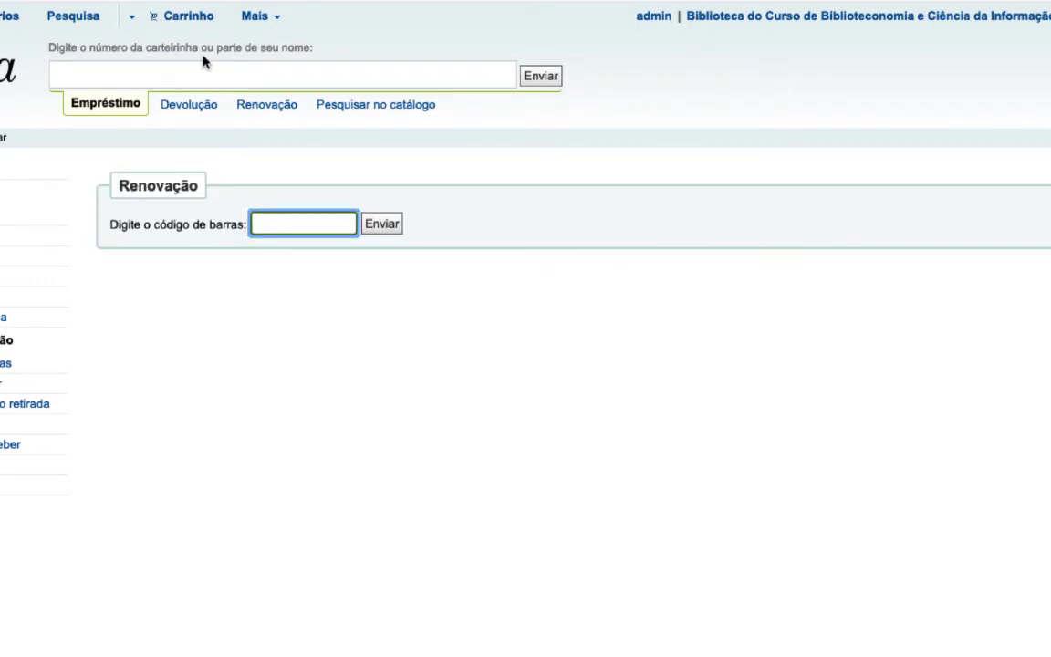
Search for the borrowing patron by surname under Usuários and open the patron's Histórico de circulação
{"action": "left_click", "coordinate": [86, 75]}
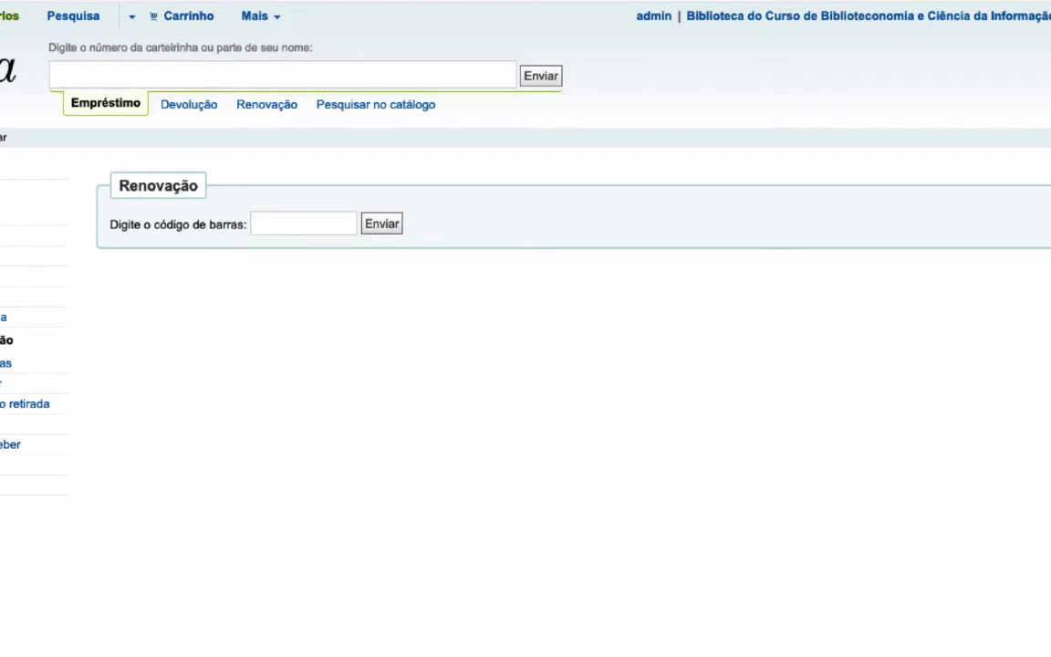
{"action": "key", "text": "Return"}
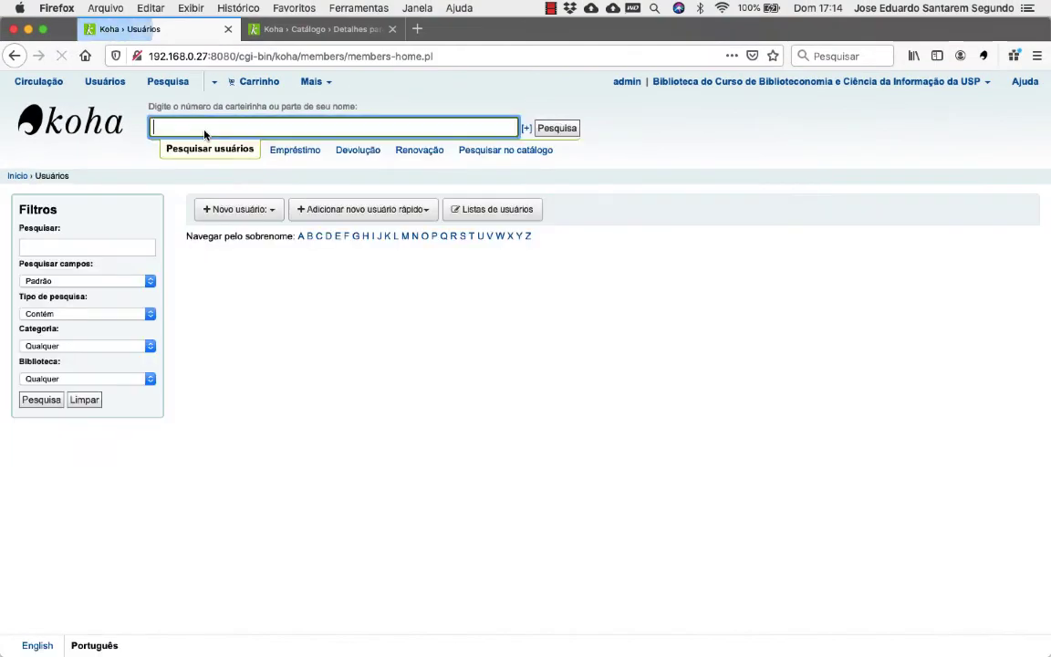
{"action": "type", "text": "senna"}
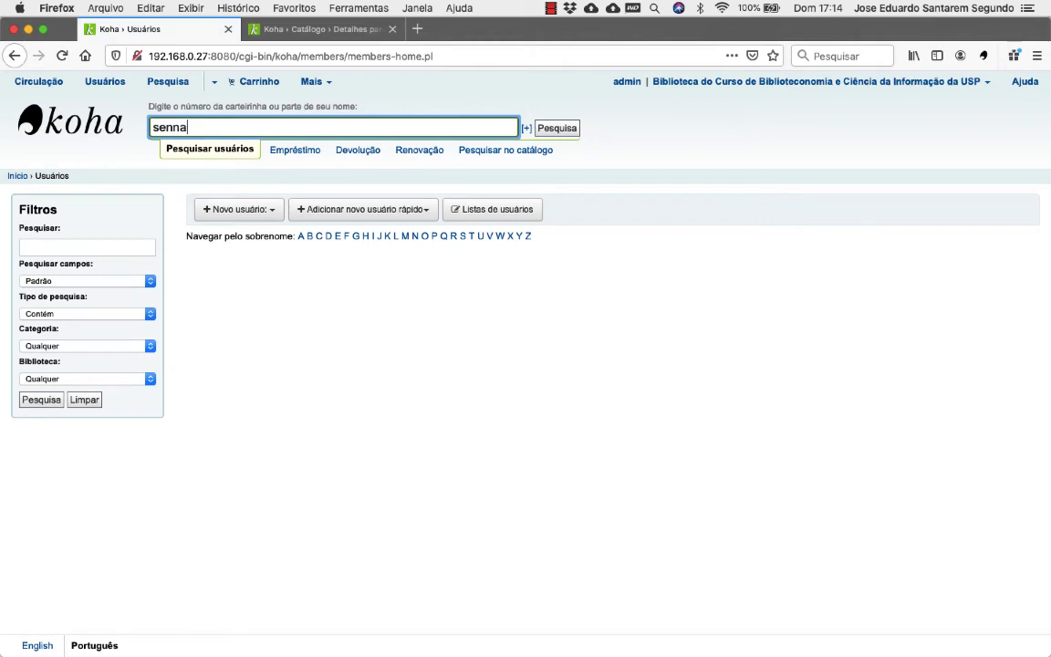
{"action": "key", "text": "Return"}
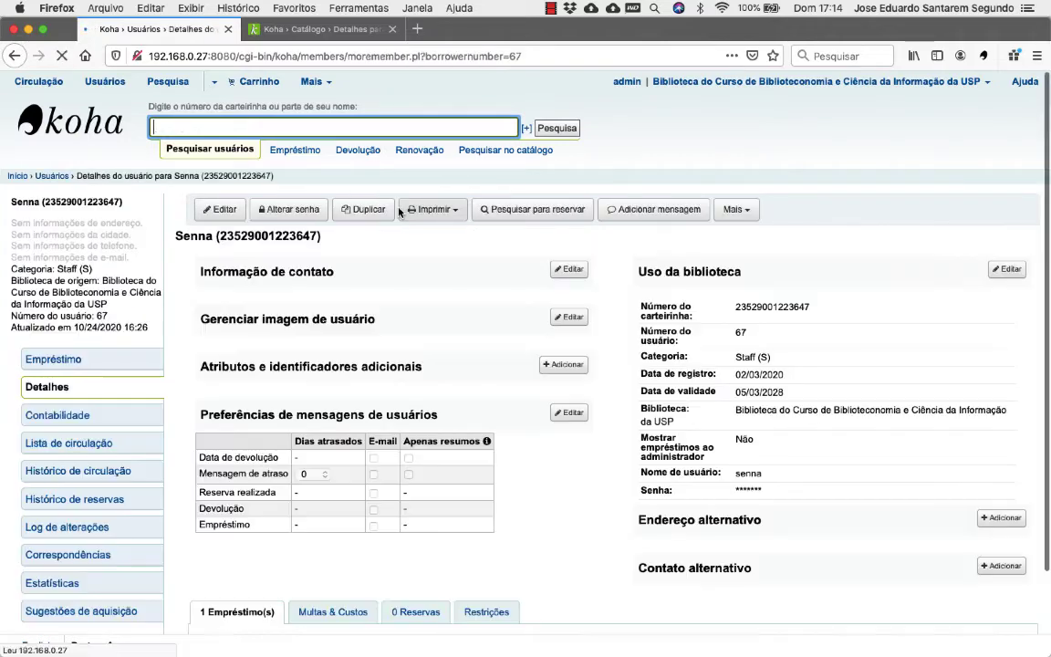
{"action": "scroll", "coordinate": [231, 370], "scroll_direction": "down", "scroll_amount": 1}
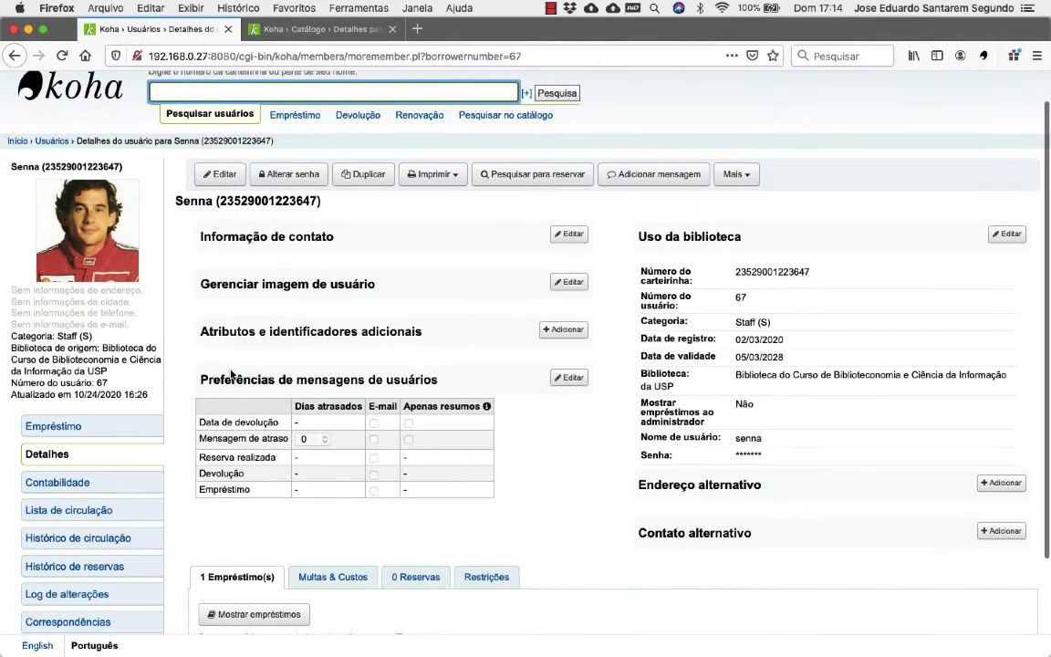
{"action": "scroll", "coordinate": [123, 584], "scroll_direction": "down", "scroll_amount": 2}
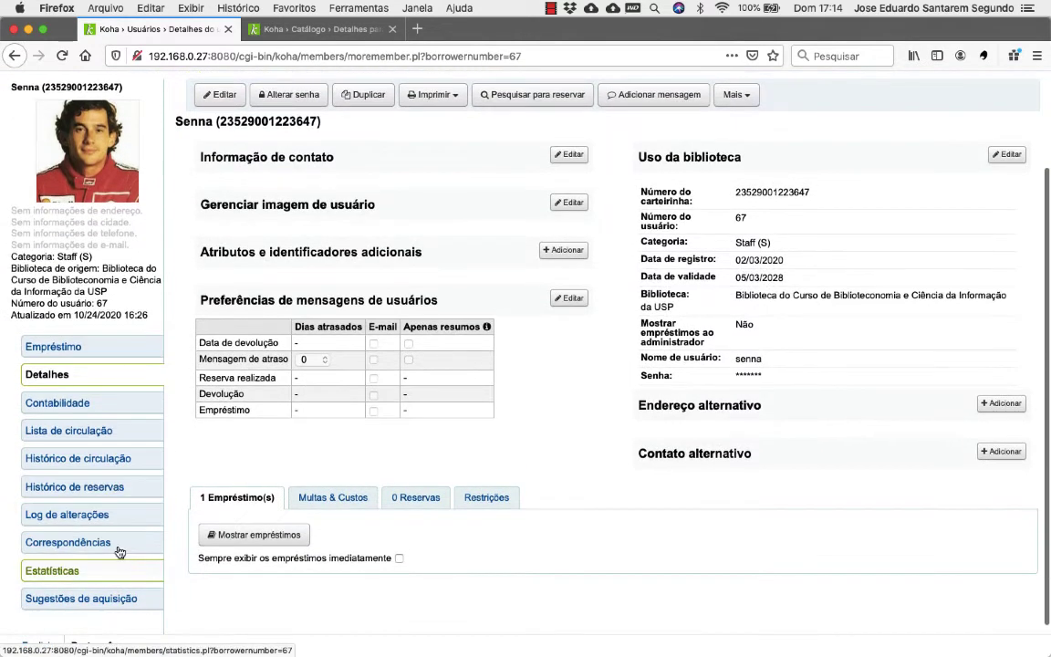
{"action": "left_click", "coordinate": [98, 459]}
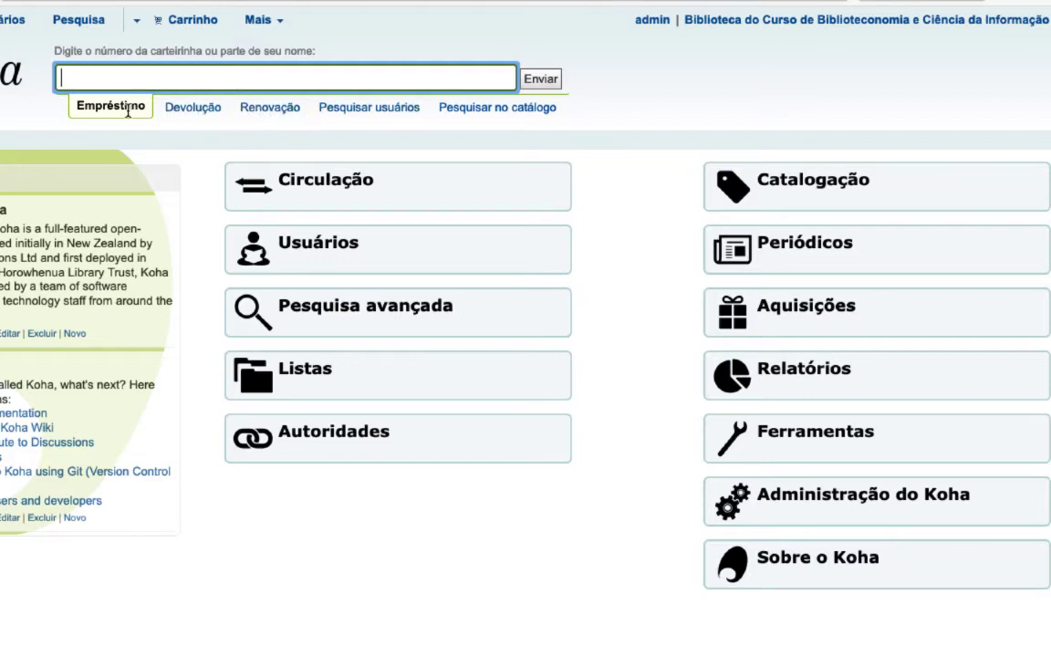
Find another patron by surname under Empréstimo, try to lend them BIBUSP20100022, and decline the loan with Não, não faça o empréstimo
{"action": "type", "text": "otlet"}
{"action": "key", "text": "Return"}
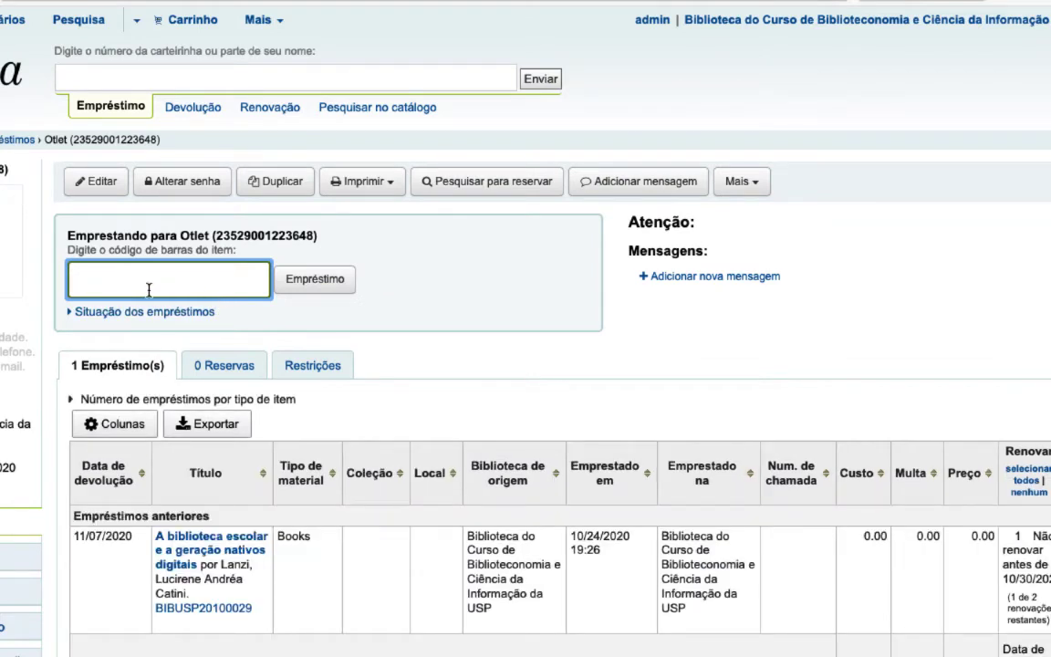
{"action": "type", "text": "BIBUSP20100022"}
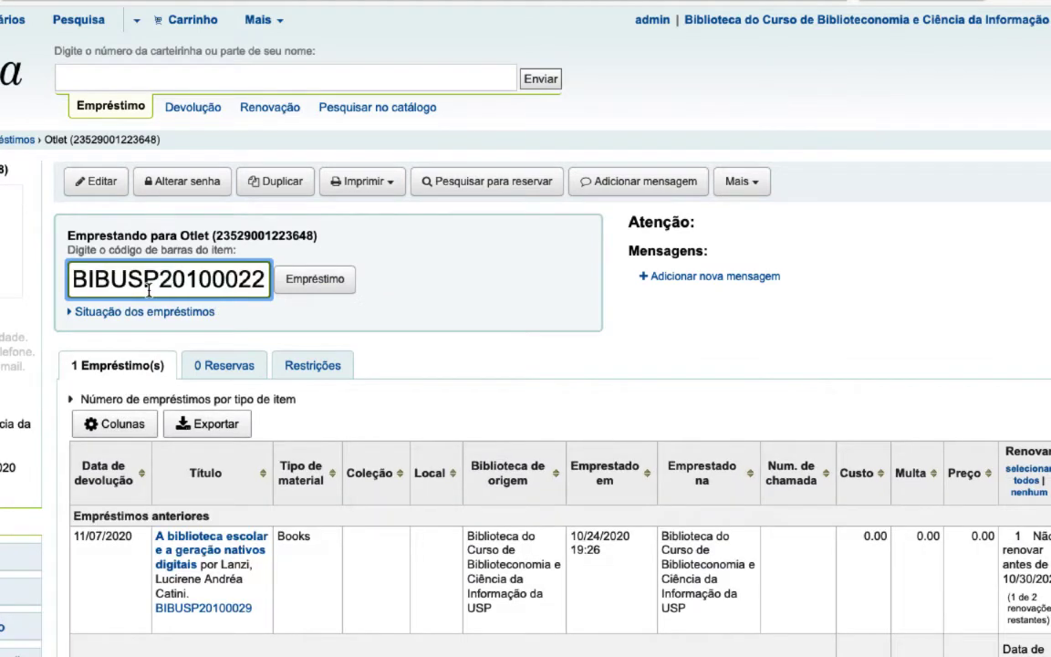
{"action": "left_click", "coordinate": [315, 283]}
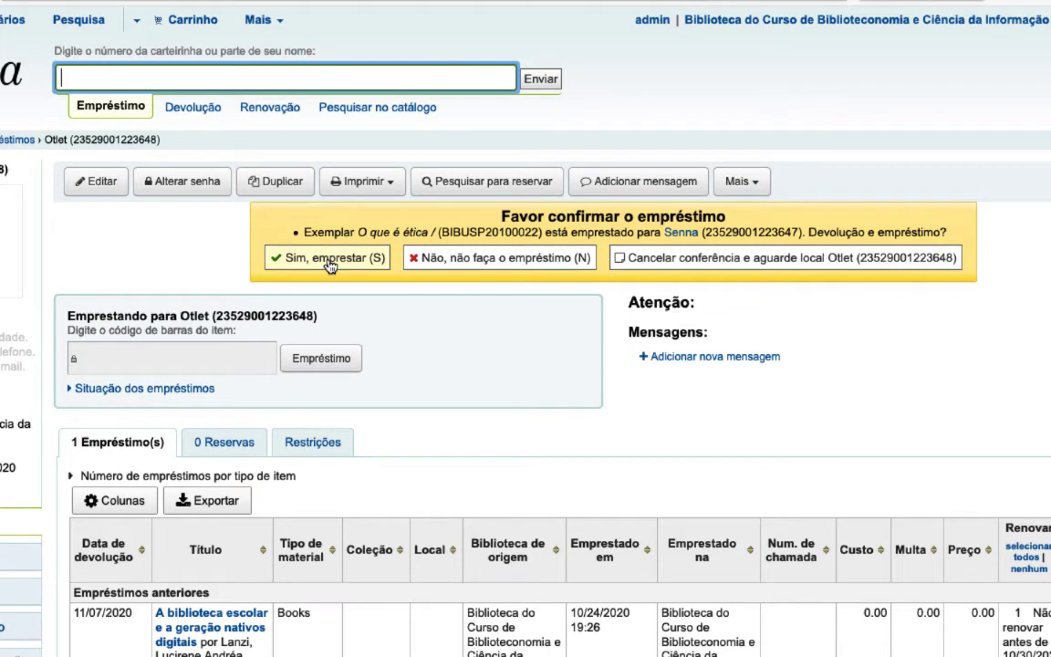
{"action": "left_click", "coordinate": [495, 262]}
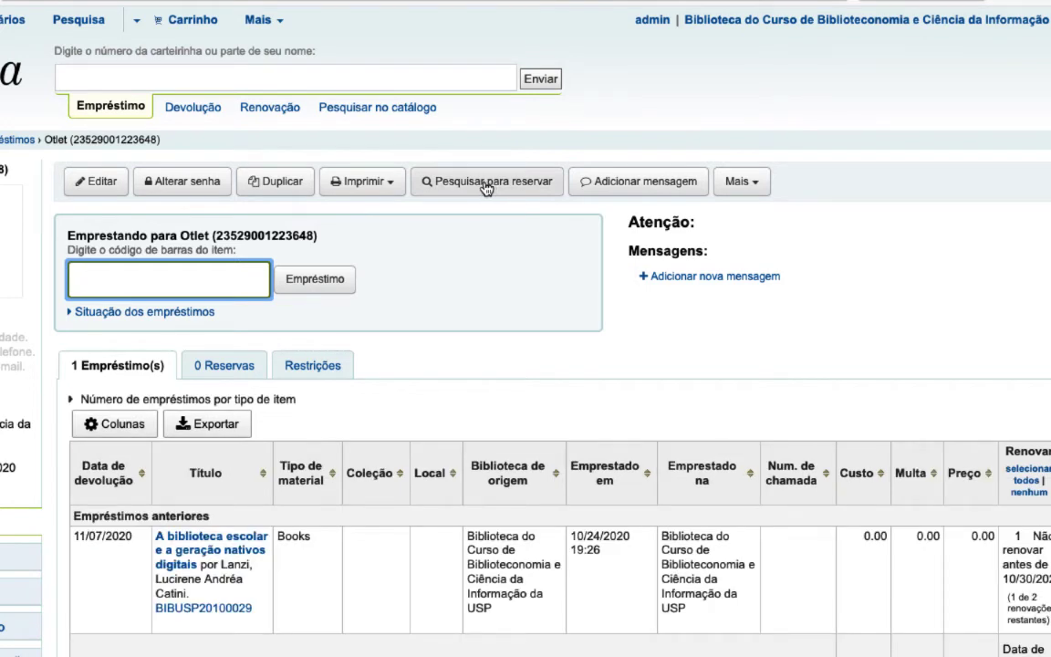
Use Pesquisar para reservar for this patron and search the catalogue by the keyword BIBUSP20100022
{"action": "left_click", "coordinate": [487, 181]}
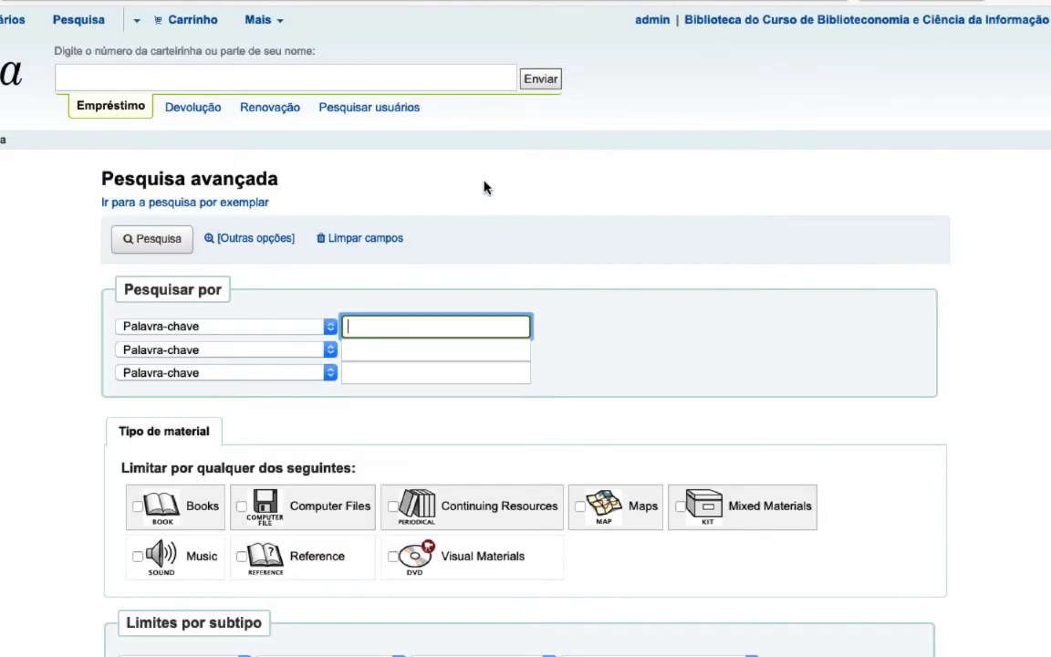
{"action": "type", "text": "BIBUSP20100022"}
{"action": "scroll", "coordinate": [614, 355], "scroll_direction": "down", "scroll_amount": 3}
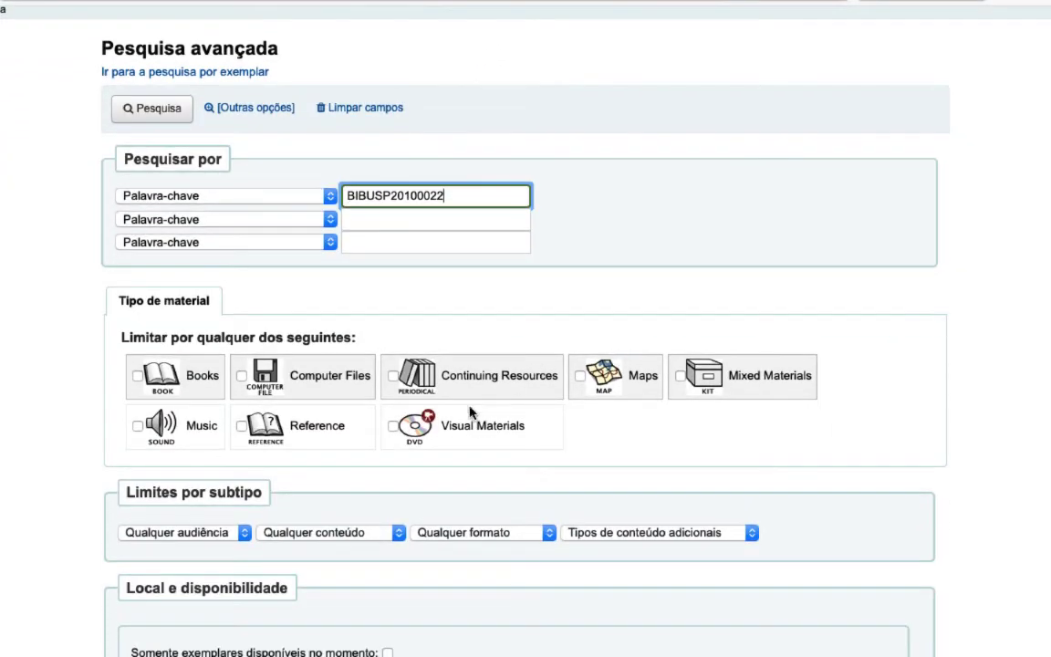
{"action": "left_click", "coordinate": [151, 108]}
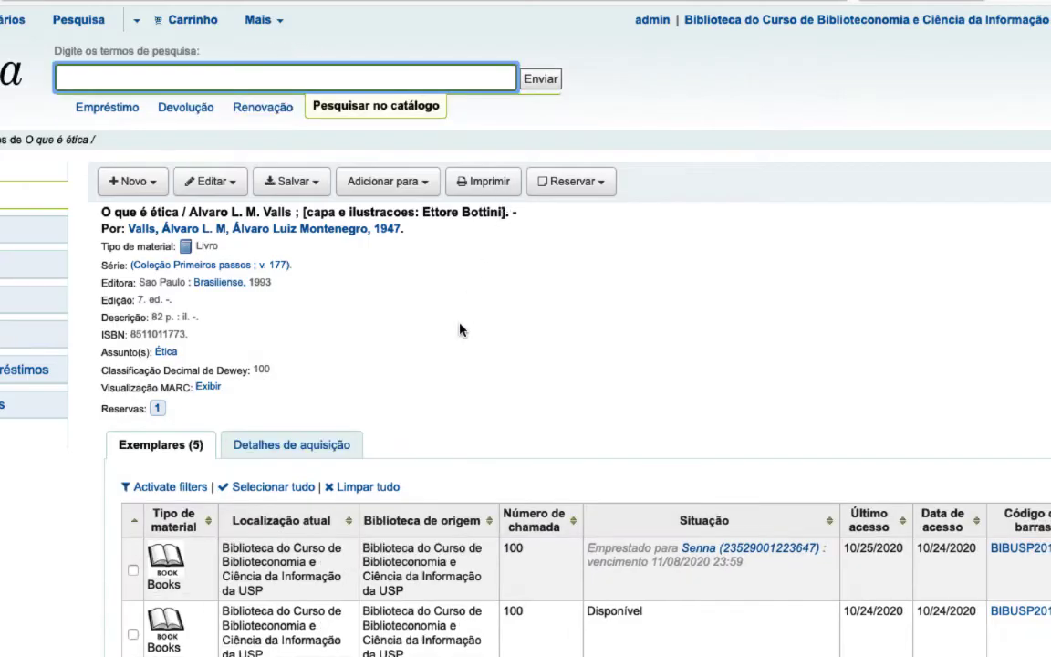
Examine the status and barcodes of the copies listed in the catalogue record for O que é ética
{"action": "scroll", "coordinate": [459, 331], "scroll_direction": "down", "scroll_amount": 2}
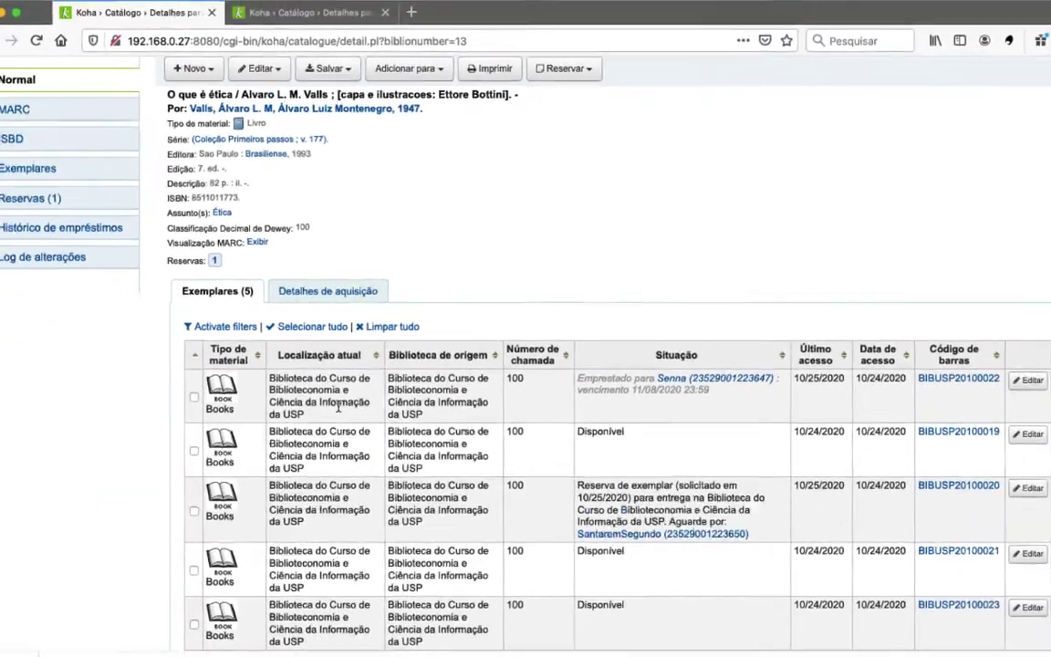
{"action": "scroll", "coordinate": [406, 241], "scroll_direction": "up", "scroll_amount": 1}
{"action": "scroll", "coordinate": [413, 241], "scroll_direction": "down", "scroll_amount": 1}
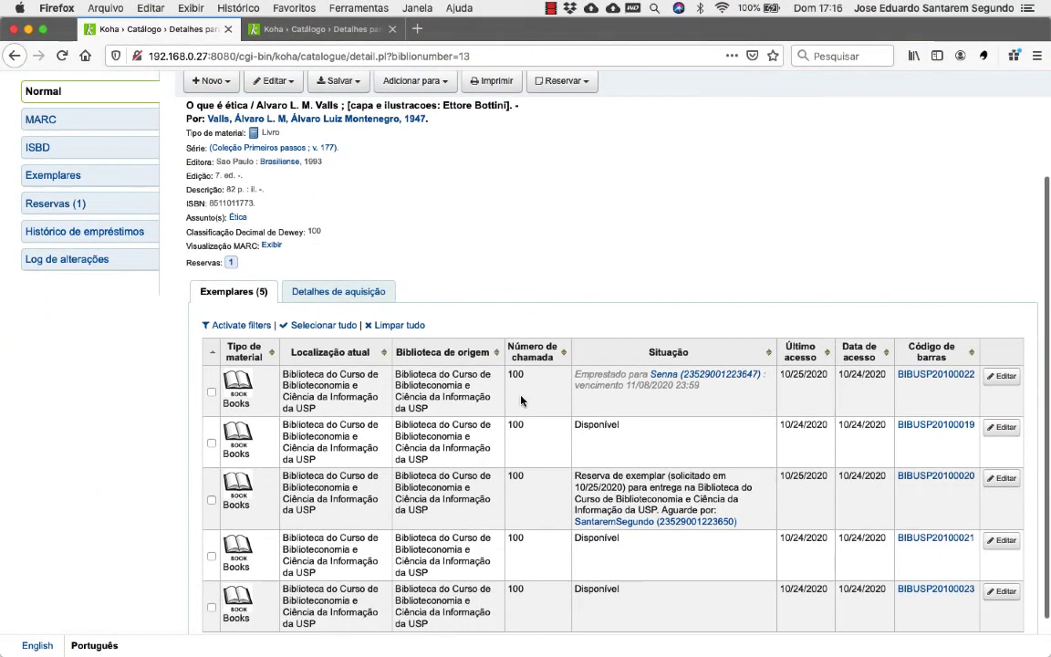
{"action": "scroll", "coordinate": [521, 400], "scroll_direction": "down", "scroll_amount": 2}
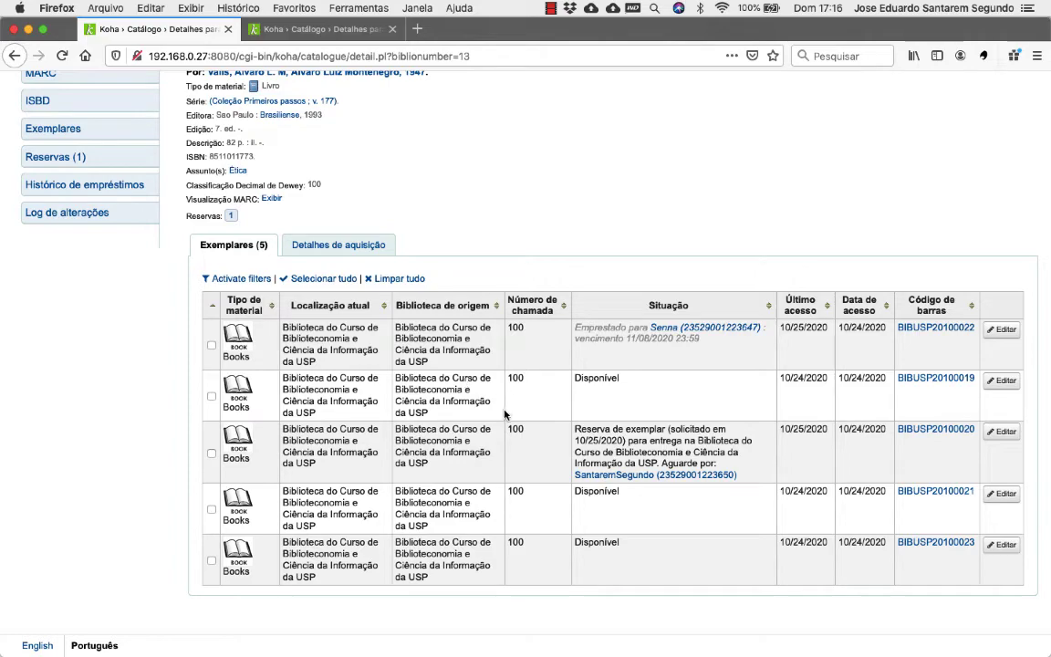
{"action": "scroll", "coordinate": [504, 413], "scroll_direction": "up", "scroll_amount": 3}
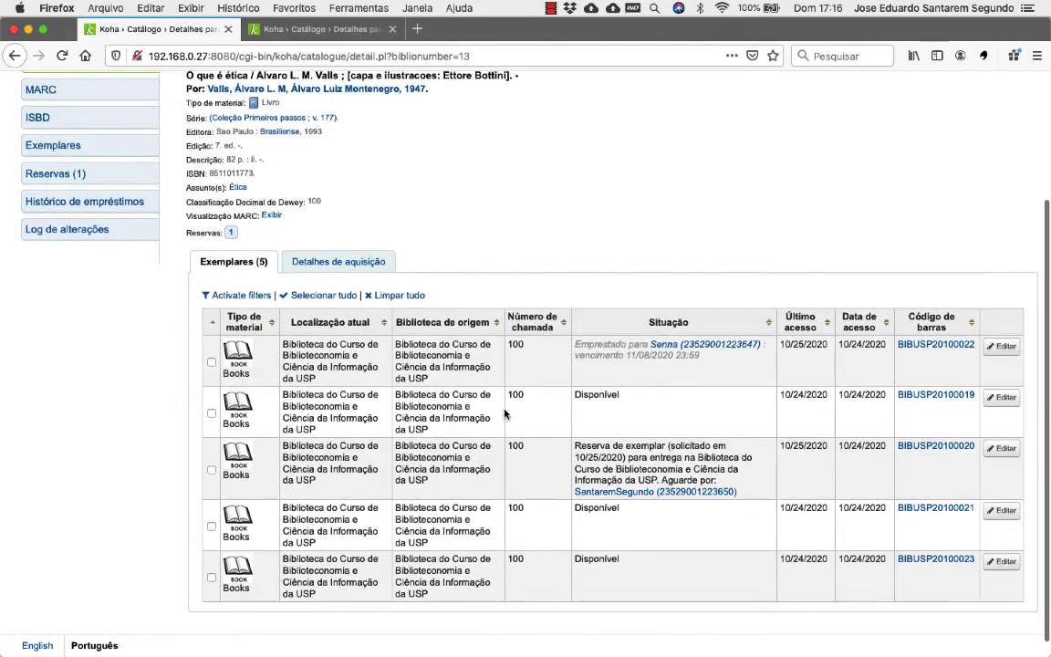
{"action": "scroll", "coordinate": [505, 414], "scroll_direction": "down", "scroll_amount": 2}
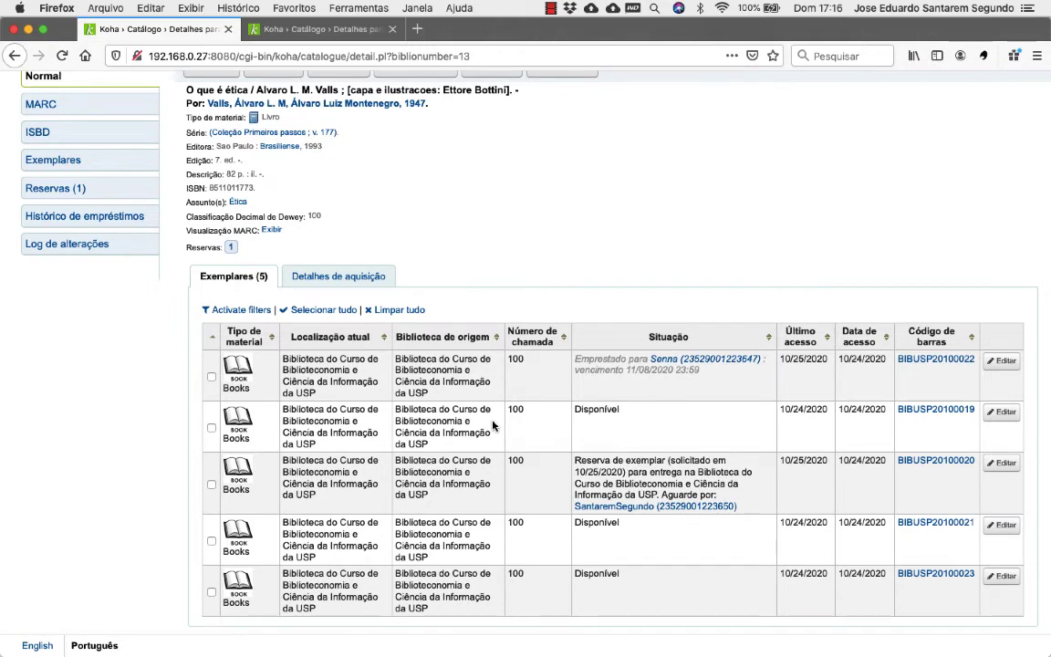
{"action": "scroll", "coordinate": [493, 426], "scroll_direction": "down", "scroll_amount": 2}
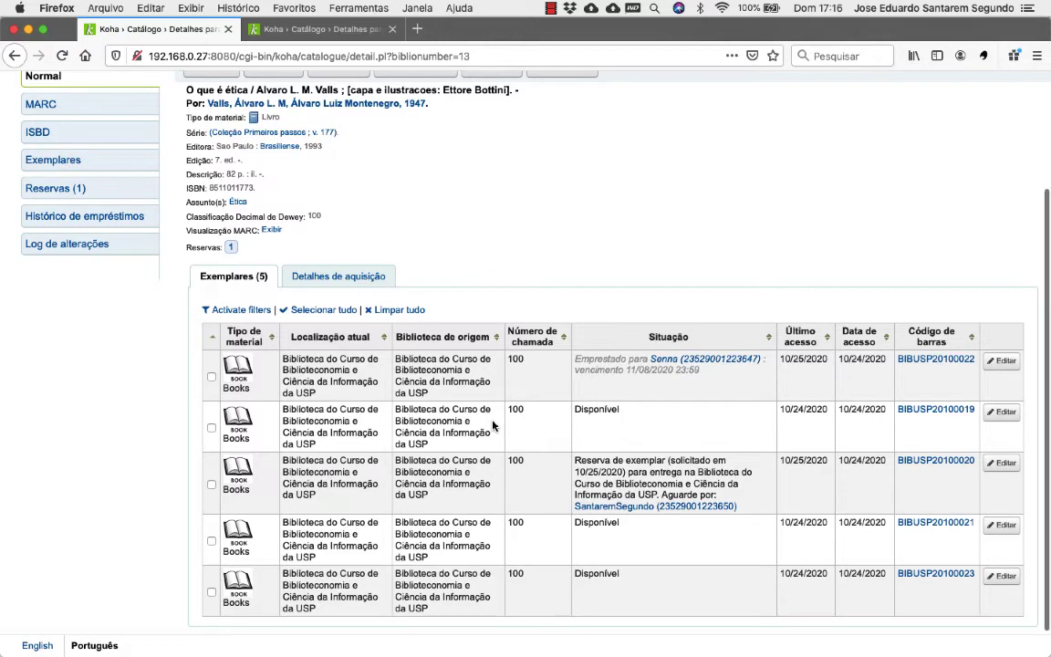
{"action": "scroll", "coordinate": [493, 426], "scroll_direction": "up", "scroll_amount": 3}
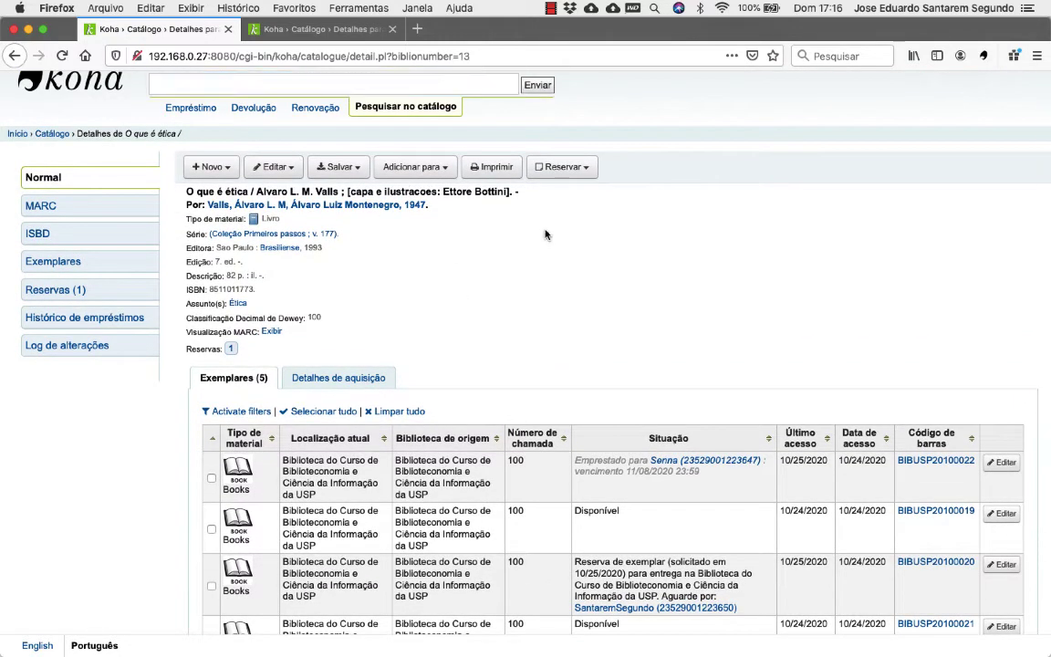
Reserve the specific copy BIBUSP20100022 of O que é ética for the patron already offered by Reservar
{"action": "left_click", "coordinate": [574, 171]}
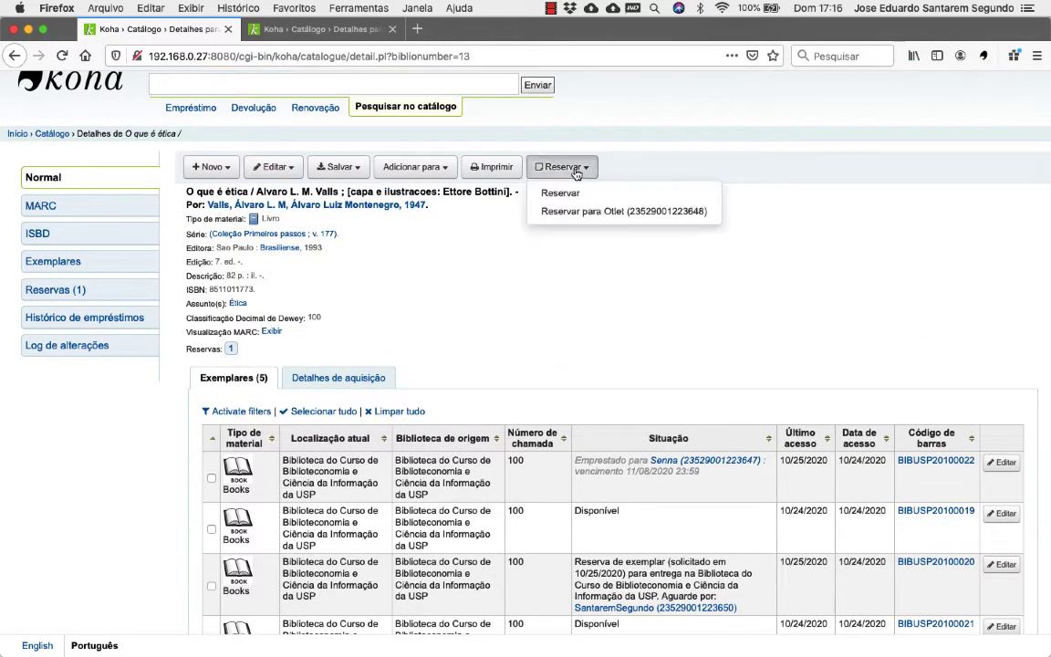
{"action": "left_click", "coordinate": [620, 211]}
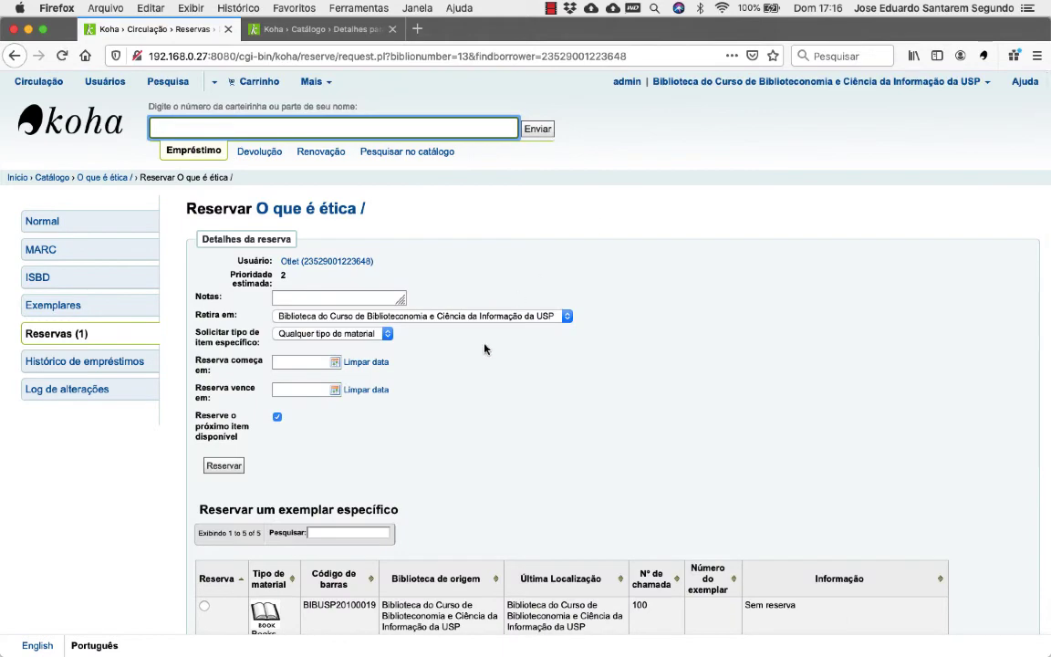
{"action": "scroll", "coordinate": [461, 402], "scroll_direction": "down", "scroll_amount": 2}
{"action": "scroll", "coordinate": [461, 403], "scroll_direction": "down", "scroll_amount": 2}
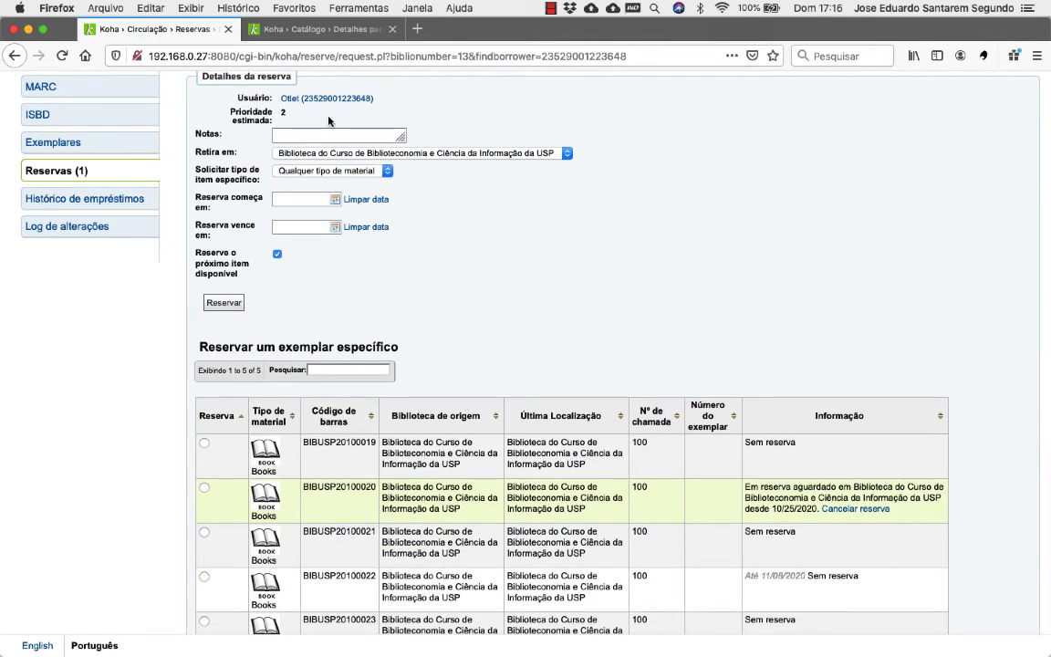
{"action": "scroll", "coordinate": [358, 259], "scroll_direction": "down", "scroll_amount": 3}
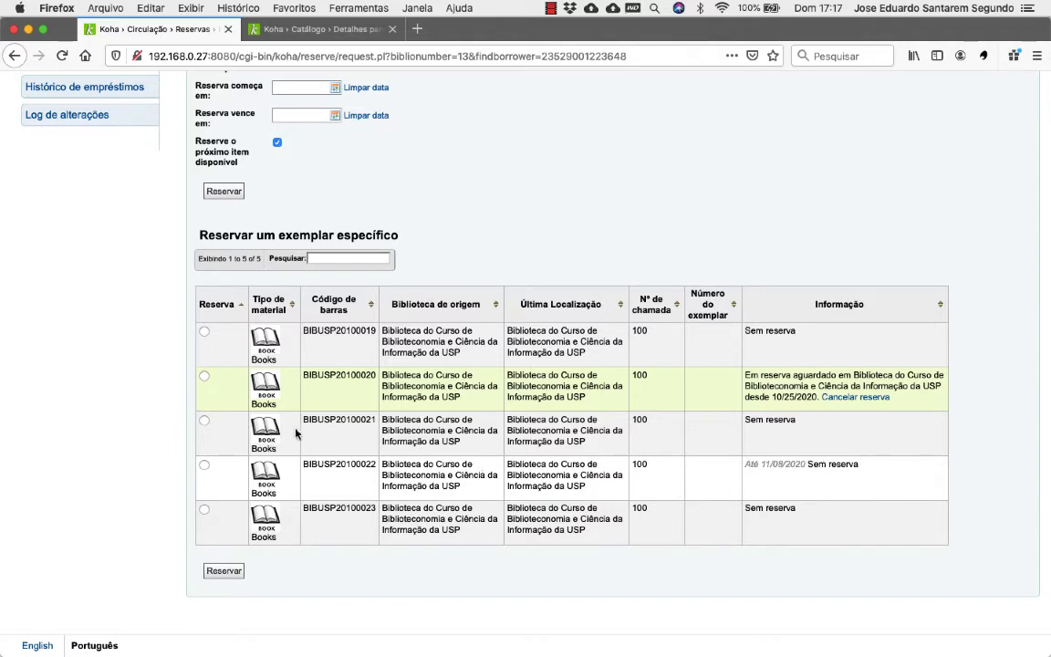
{"action": "left_click", "coordinate": [205, 467]}
{"action": "left_click", "coordinate": [226, 572]}
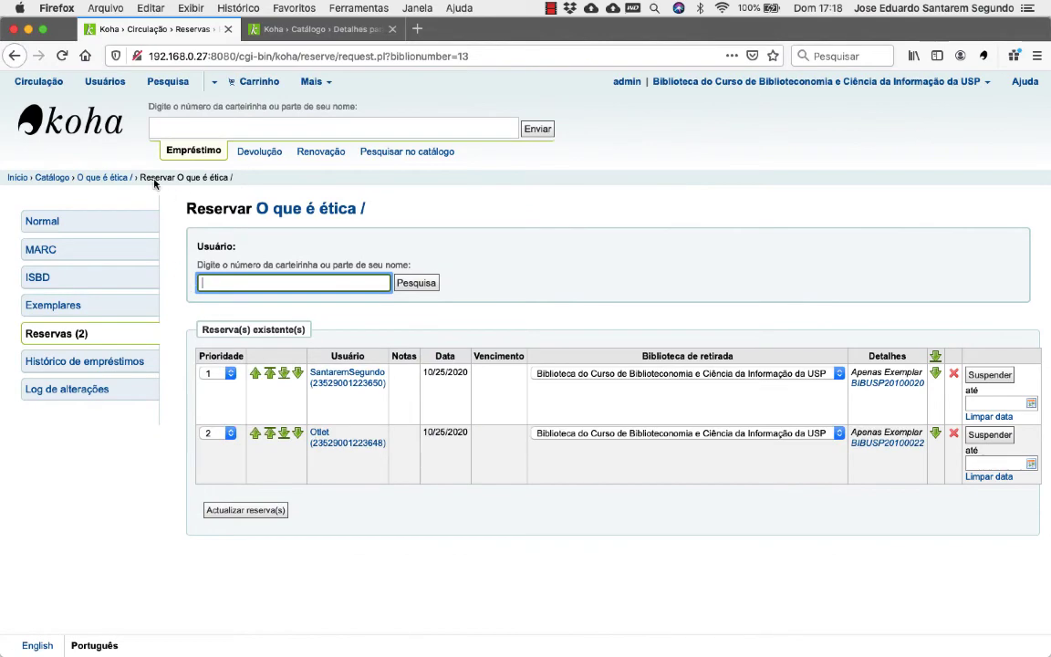
Transfer the copy with barcode BIBUSP20100023 to the destination library Union through Transferência in Circulação
{"action": "left_click", "coordinate": [416, 283]}
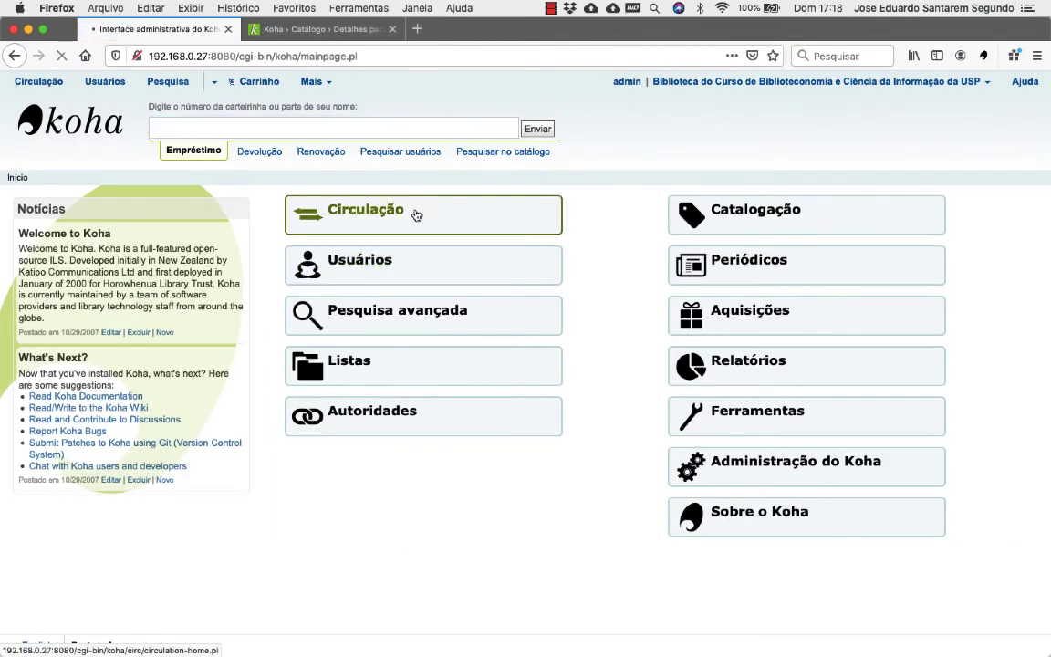
{"action": "left_click", "coordinate": [417, 214]}
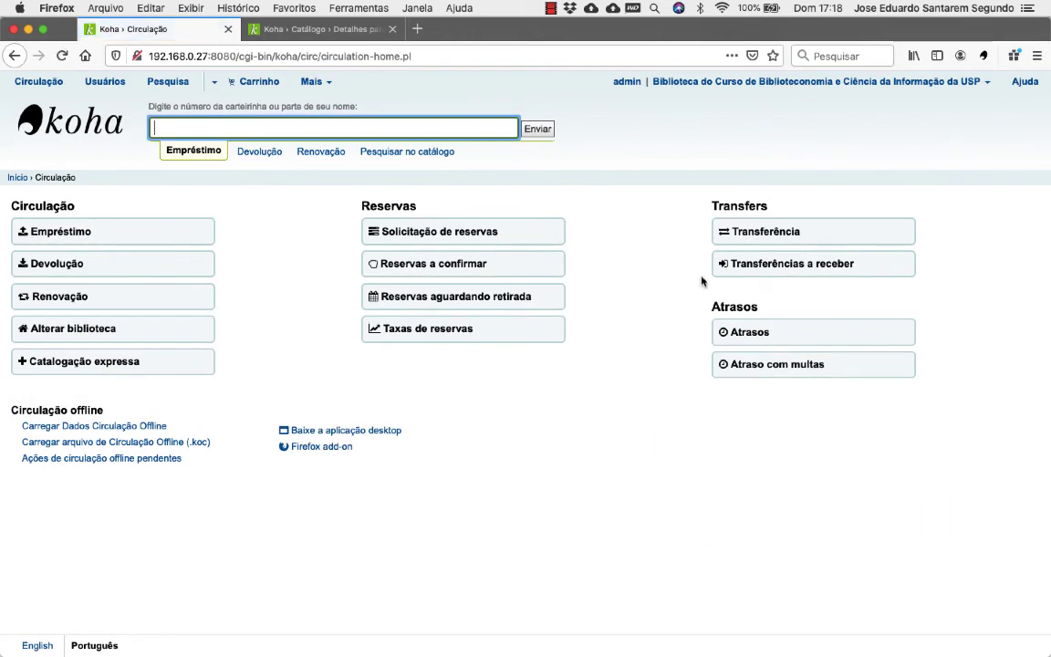
{"action": "left_click", "coordinate": [762, 240]}
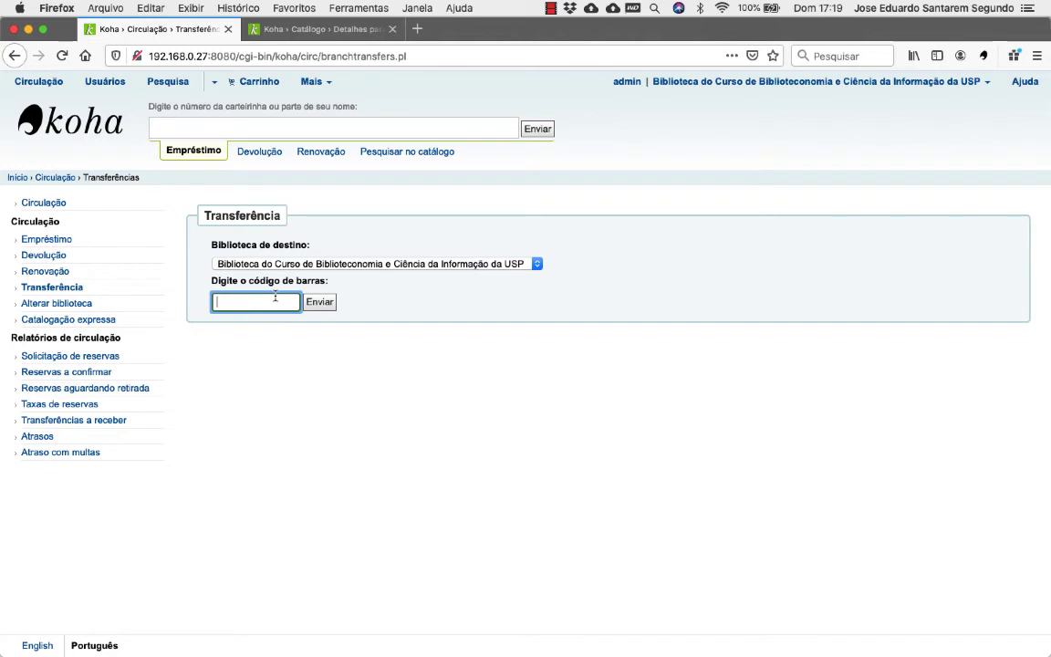
{"action": "type", "text": "BIBUSP20100023"}
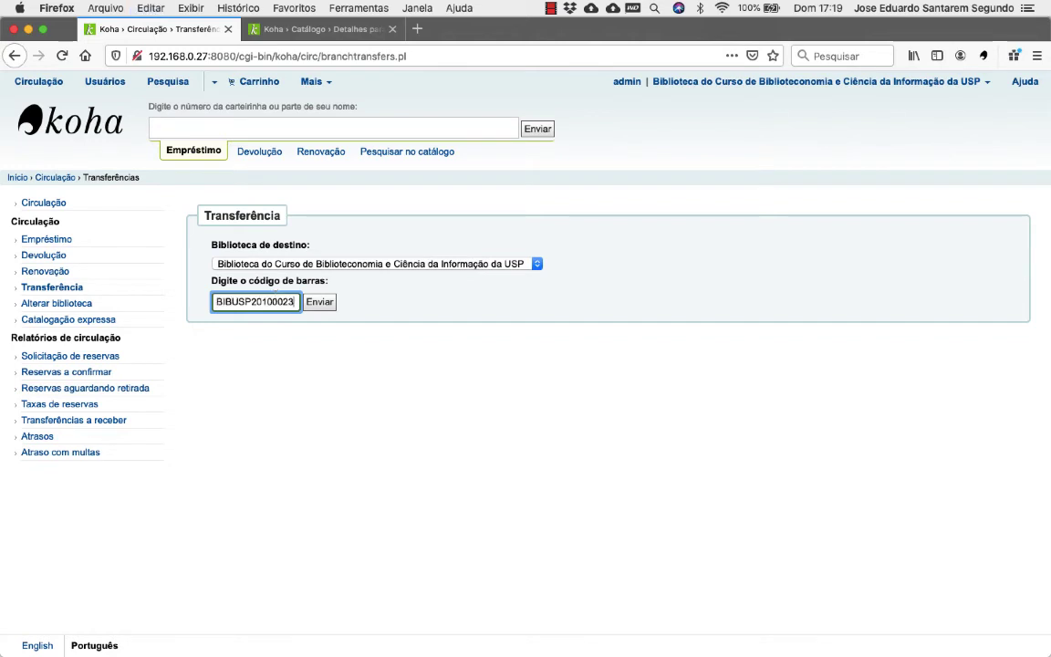
{"action": "left_click", "coordinate": [284, 265]}
{"action": "left_click", "coordinate": [261, 417]}
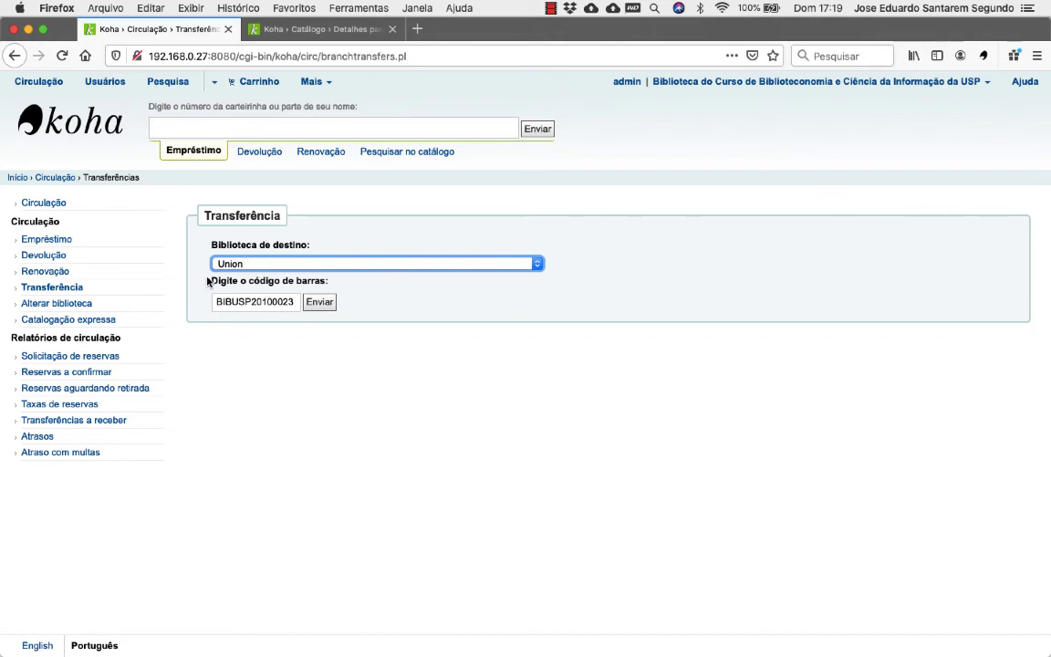
{"action": "left_click", "coordinate": [319, 303]}
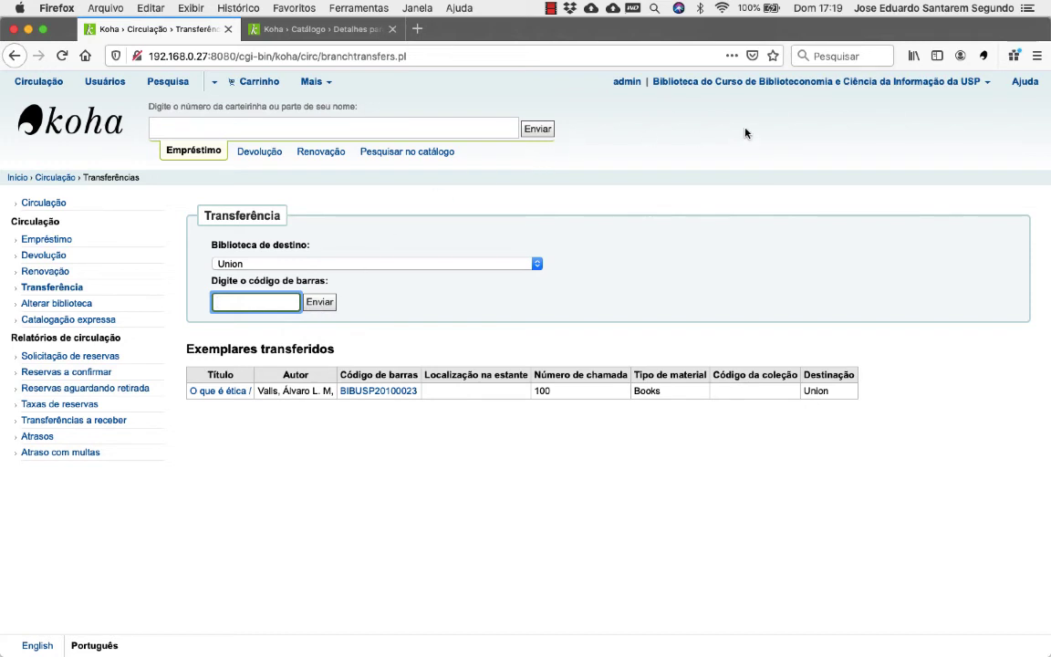
Change the session's library to Union with Alterar biblioteca
{"action": "left_click", "coordinate": [981, 87]}
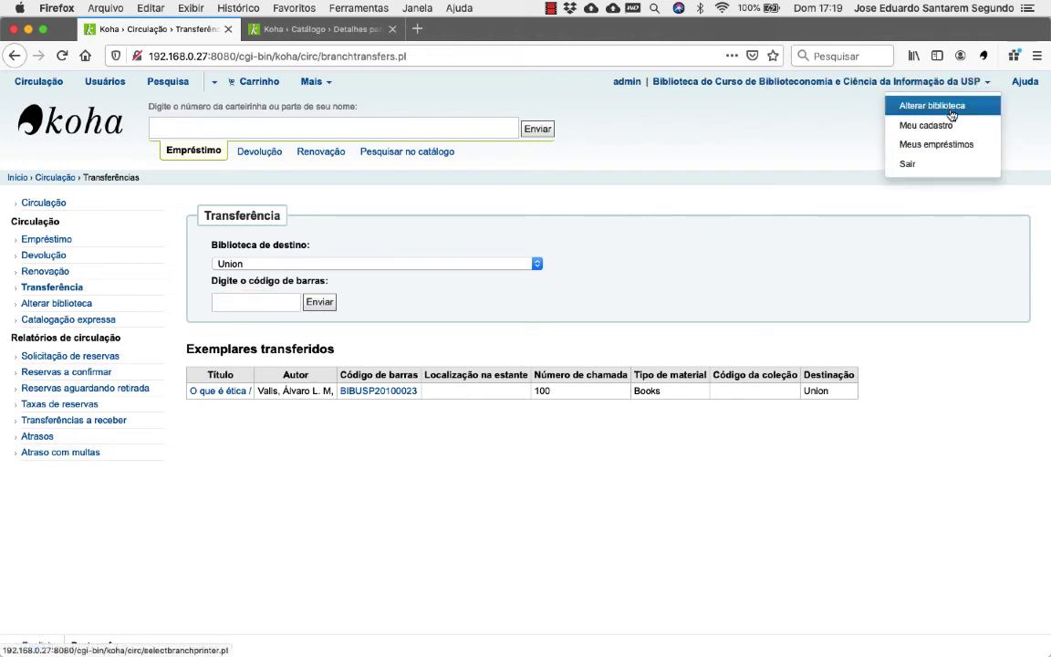
{"action": "left_click", "coordinate": [949, 107]}
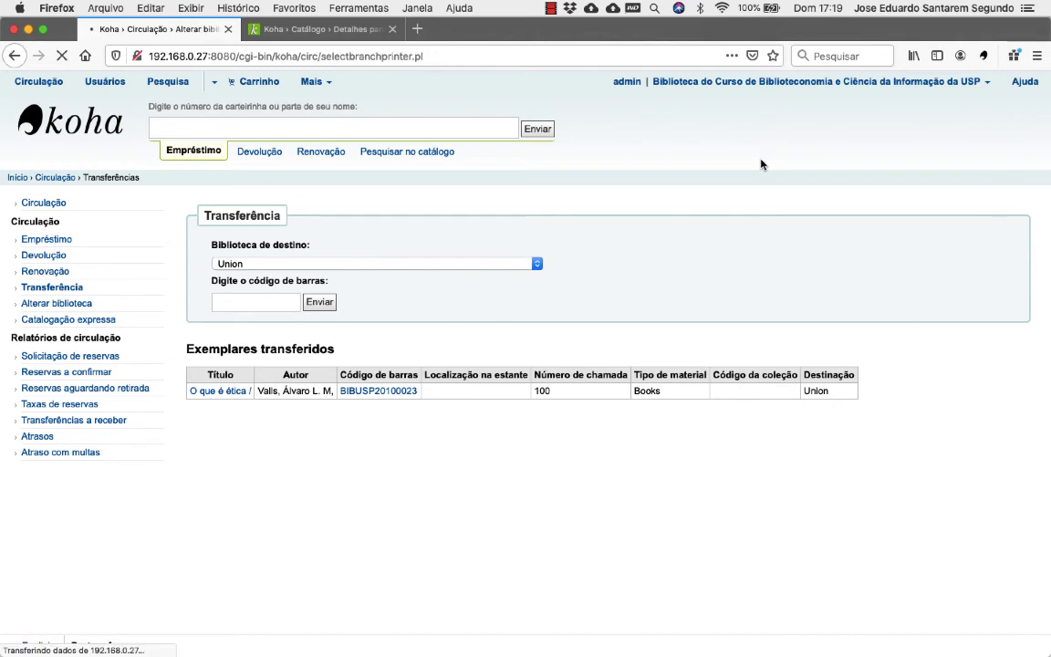
{"action": "left_click", "coordinate": [438, 241]}
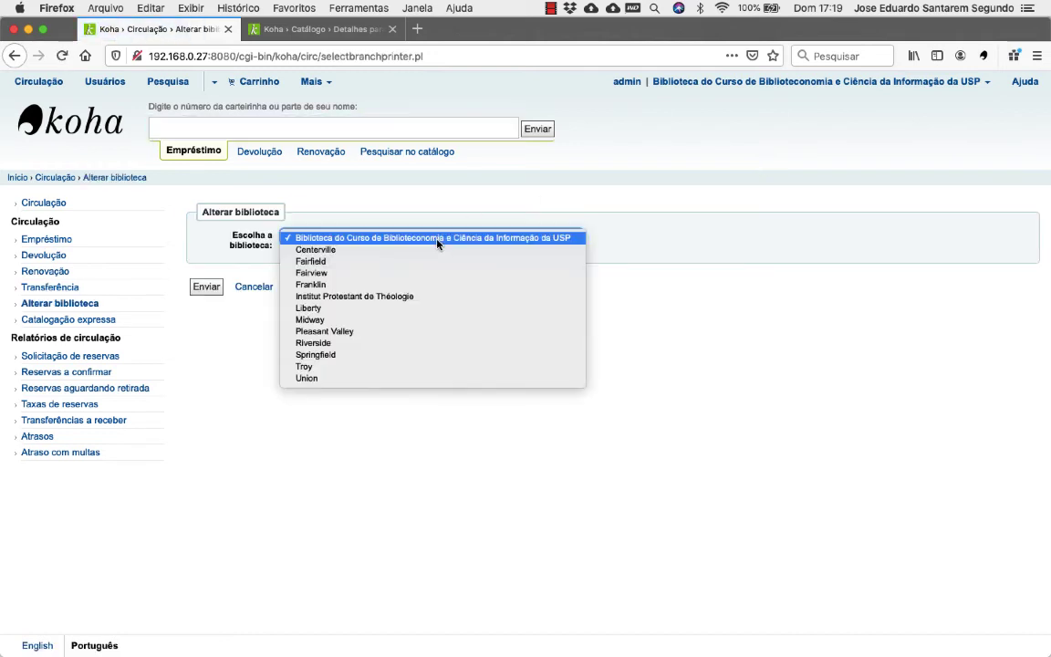
{"action": "left_click", "coordinate": [389, 379]}
{"action": "left_click", "coordinate": [206, 290]}
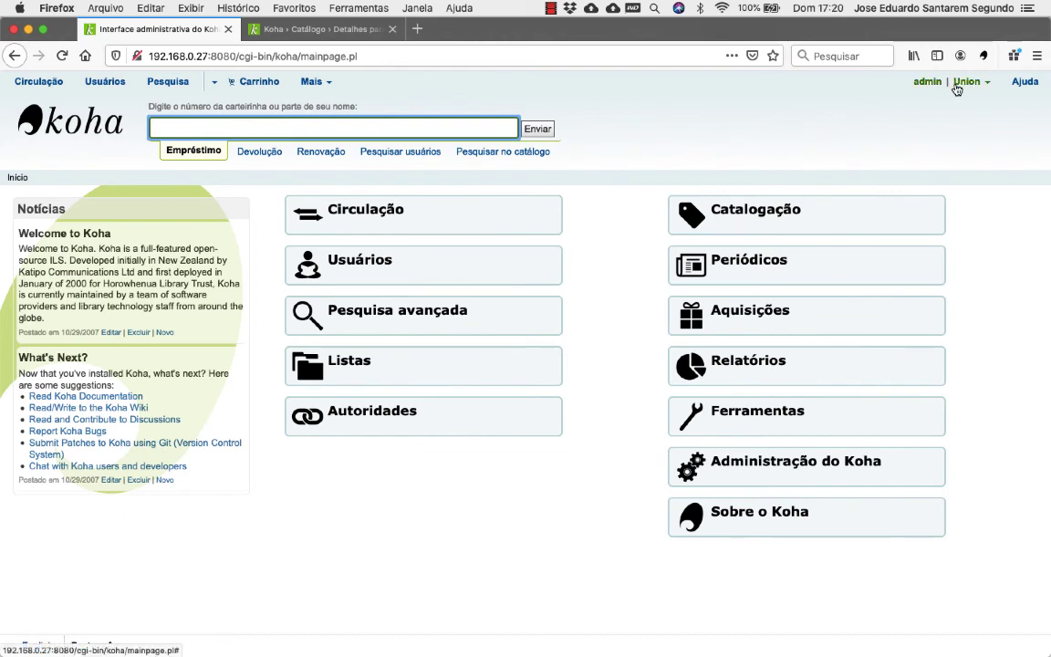
Open Transferências a receber in Circulação and mark the incoming copy BIBUSP20100023 as Recebido
{"action": "left_click", "coordinate": [451, 203]}
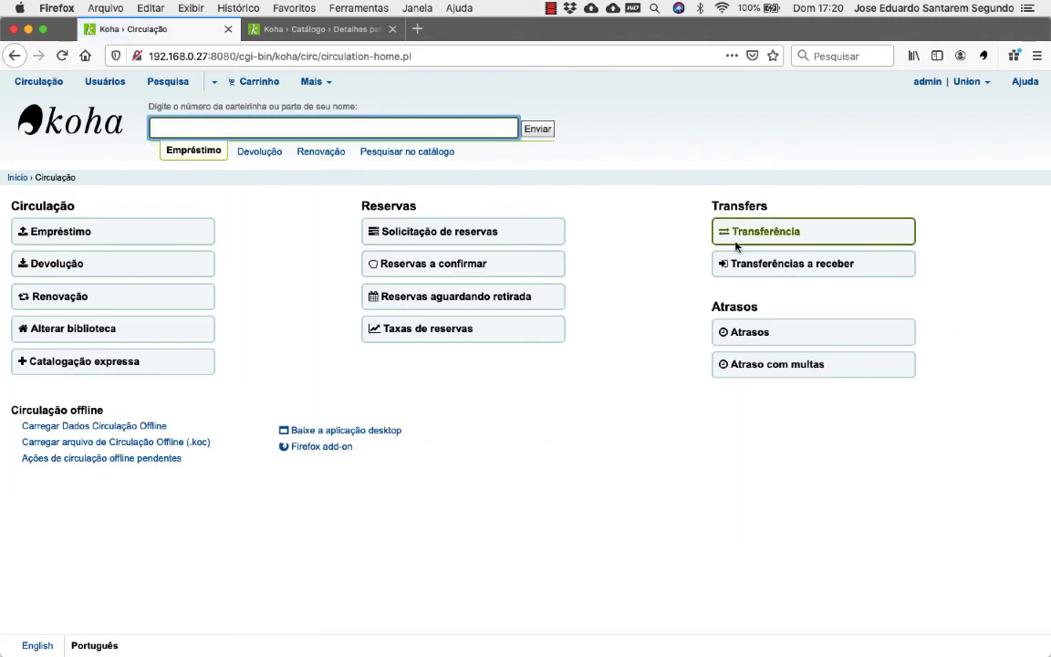
{"action": "left_click", "coordinate": [807, 267]}
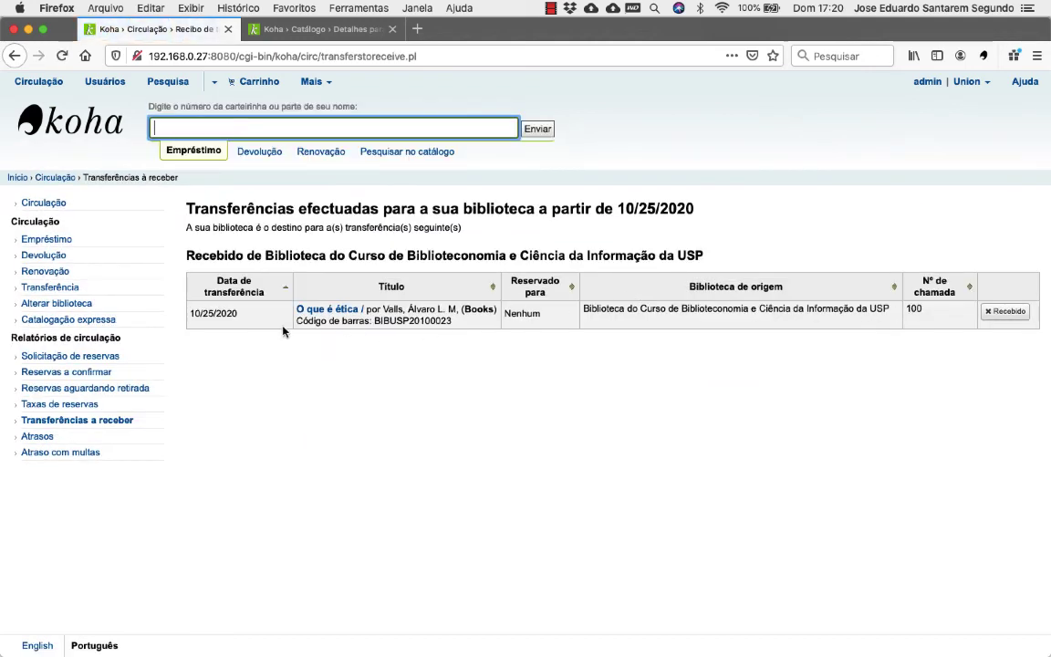
{"action": "left_click_drag", "start_coordinate": [583, 308], "coordinate": [819, 321]}
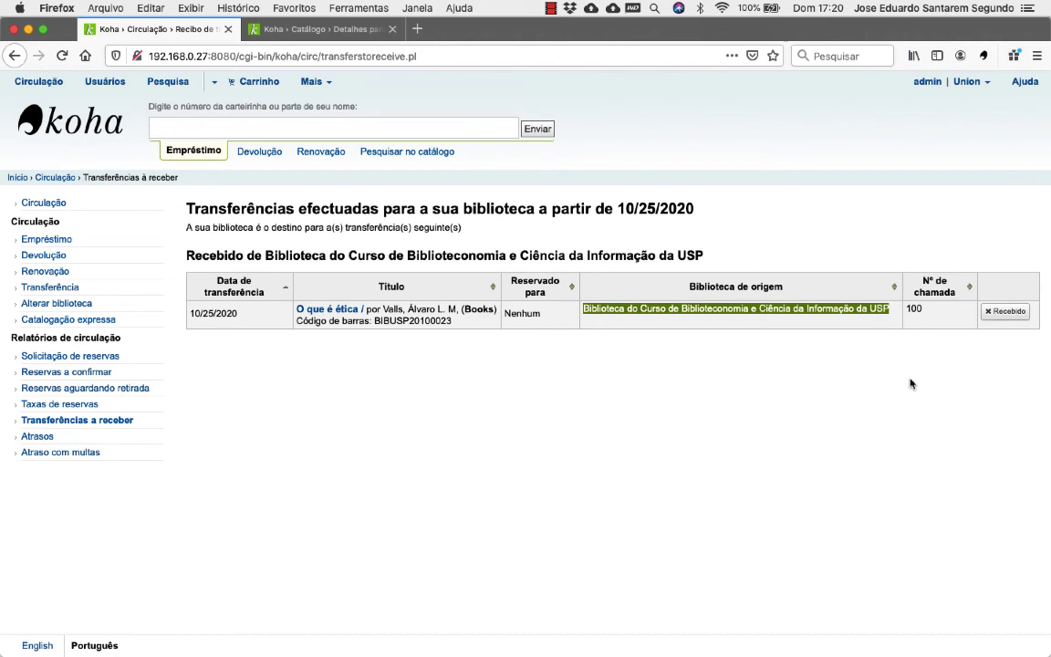
{"action": "left_click", "coordinate": [1006, 312]}
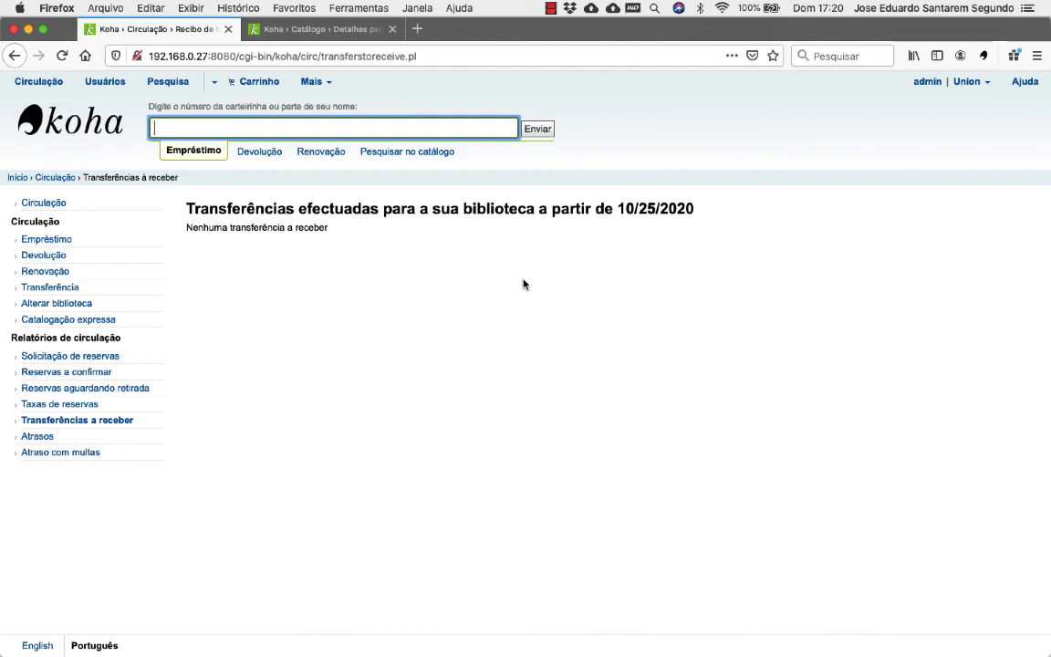
Search the catalogue for BIBUSP20100022 to check the current location of copy BIBUSP20100023, and return to Circulação
{"action": "left_click", "coordinate": [408, 155]}
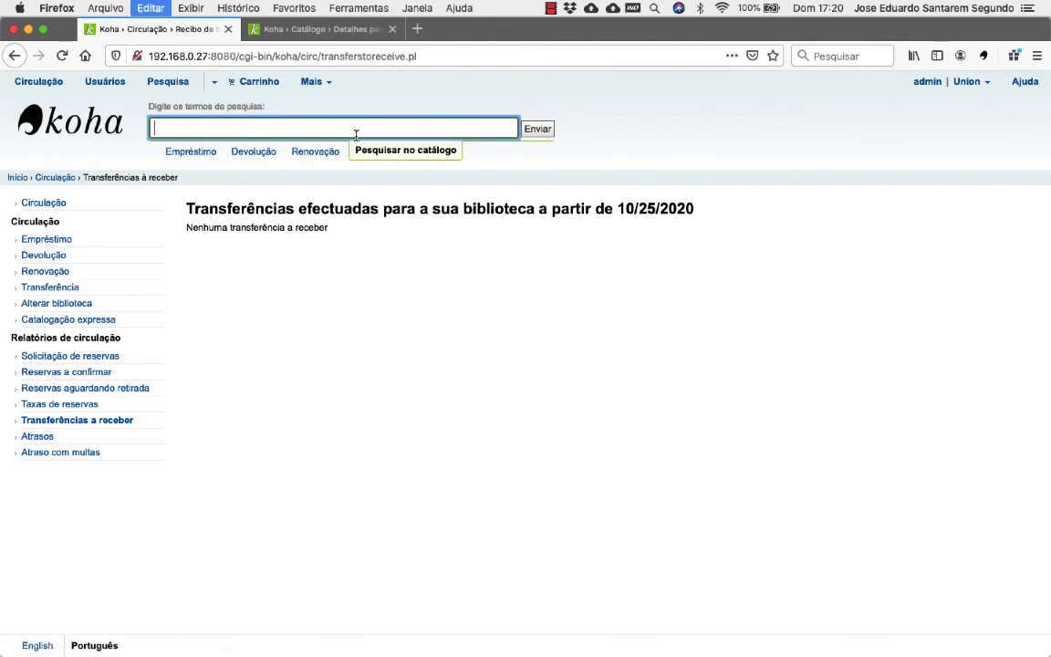
{"action": "type", "text": "BIBUSP20100022"}
{"action": "left_click", "coordinate": [538, 129]}
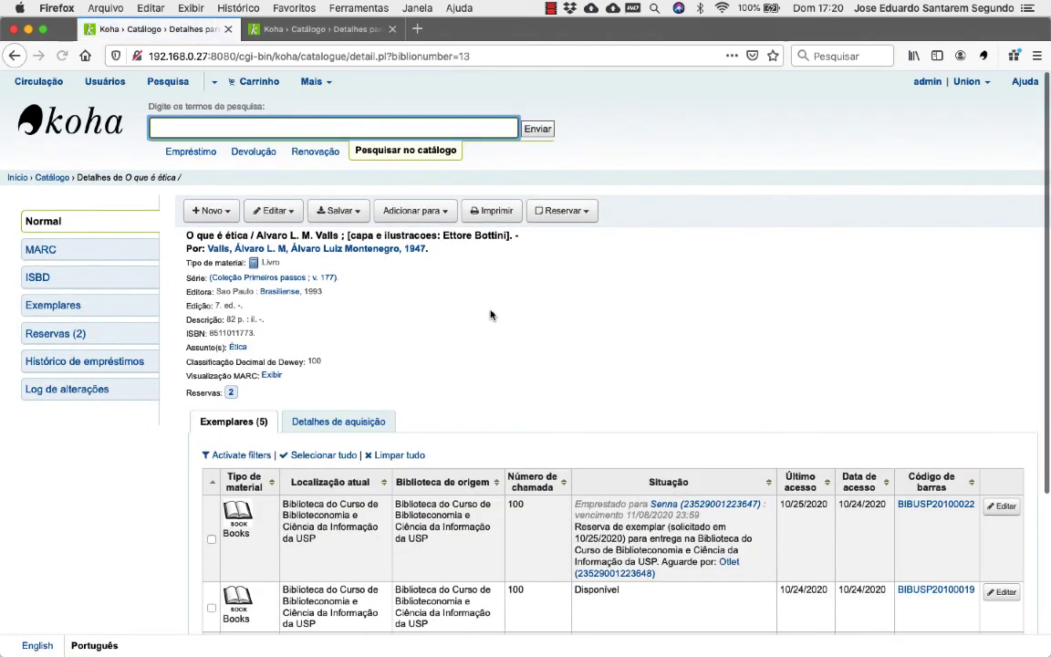
{"action": "scroll", "coordinate": [493, 312], "scroll_direction": "down", "scroll_amount": 3}
{"action": "scroll", "coordinate": [490, 315], "scroll_direction": "down", "scroll_amount": 2}
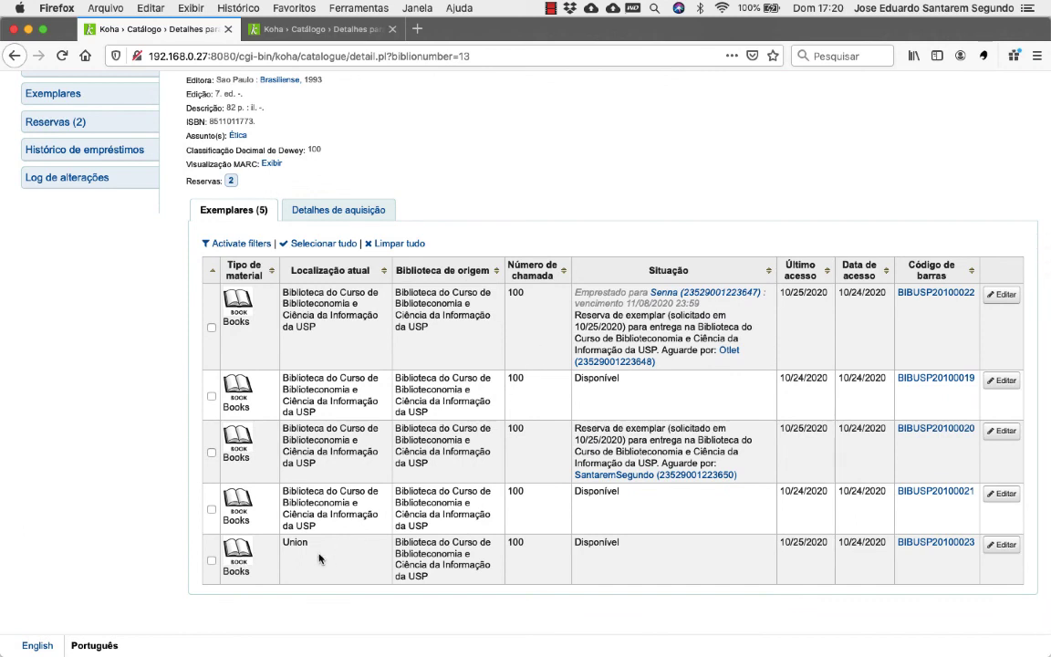
{"action": "left_click_drag", "start_coordinate": [330, 545], "coordinate": [282, 542]}
{"action": "scroll", "coordinate": [315, 466], "scroll_direction": "up", "scroll_amount": 5}
{"action": "left_click", "coordinate": [34, 83]}
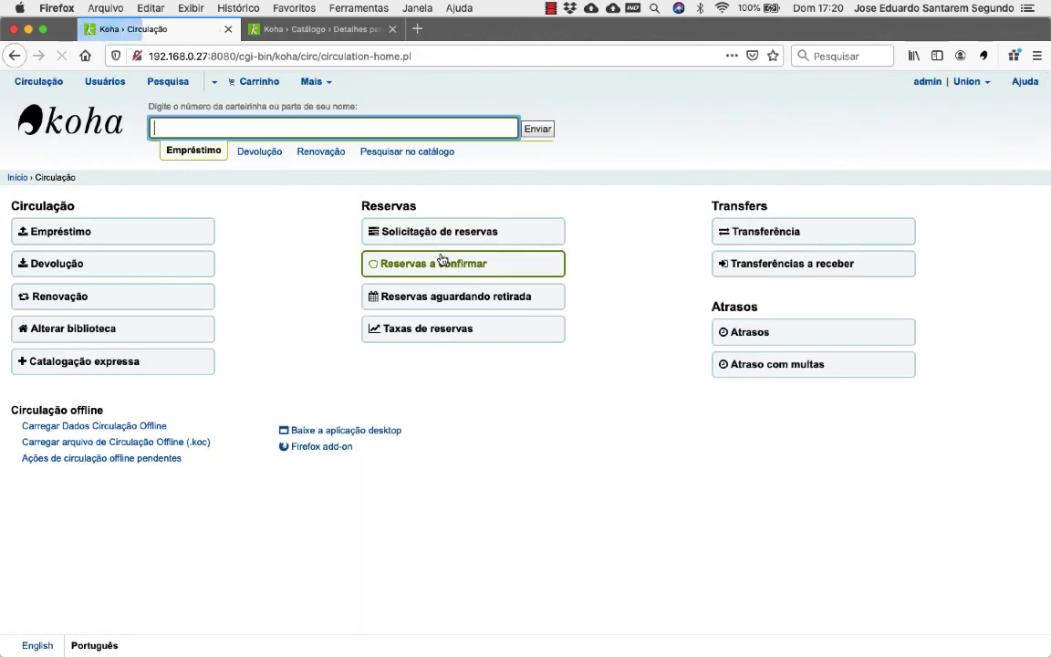